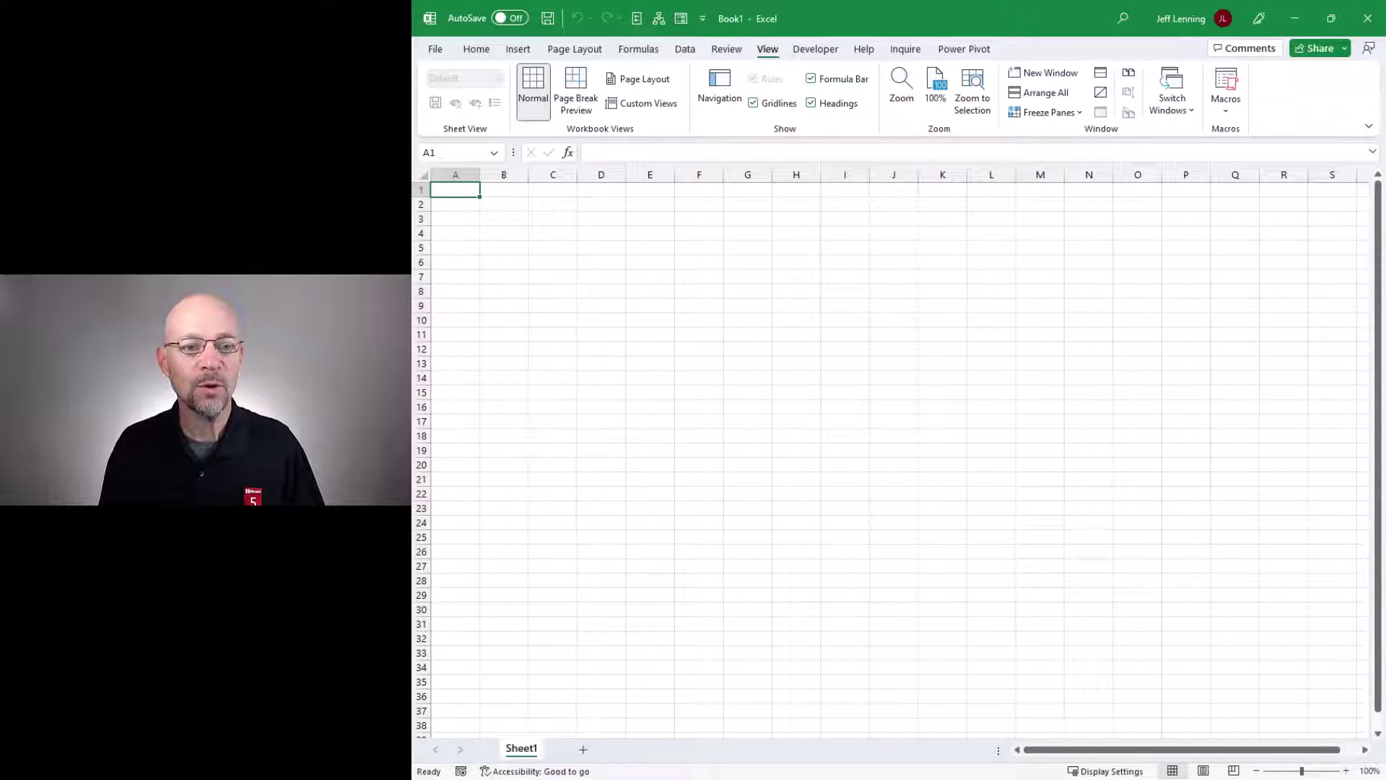
Start a Data > From Picture > Picture From File import for the statement photo.
click(686, 49)
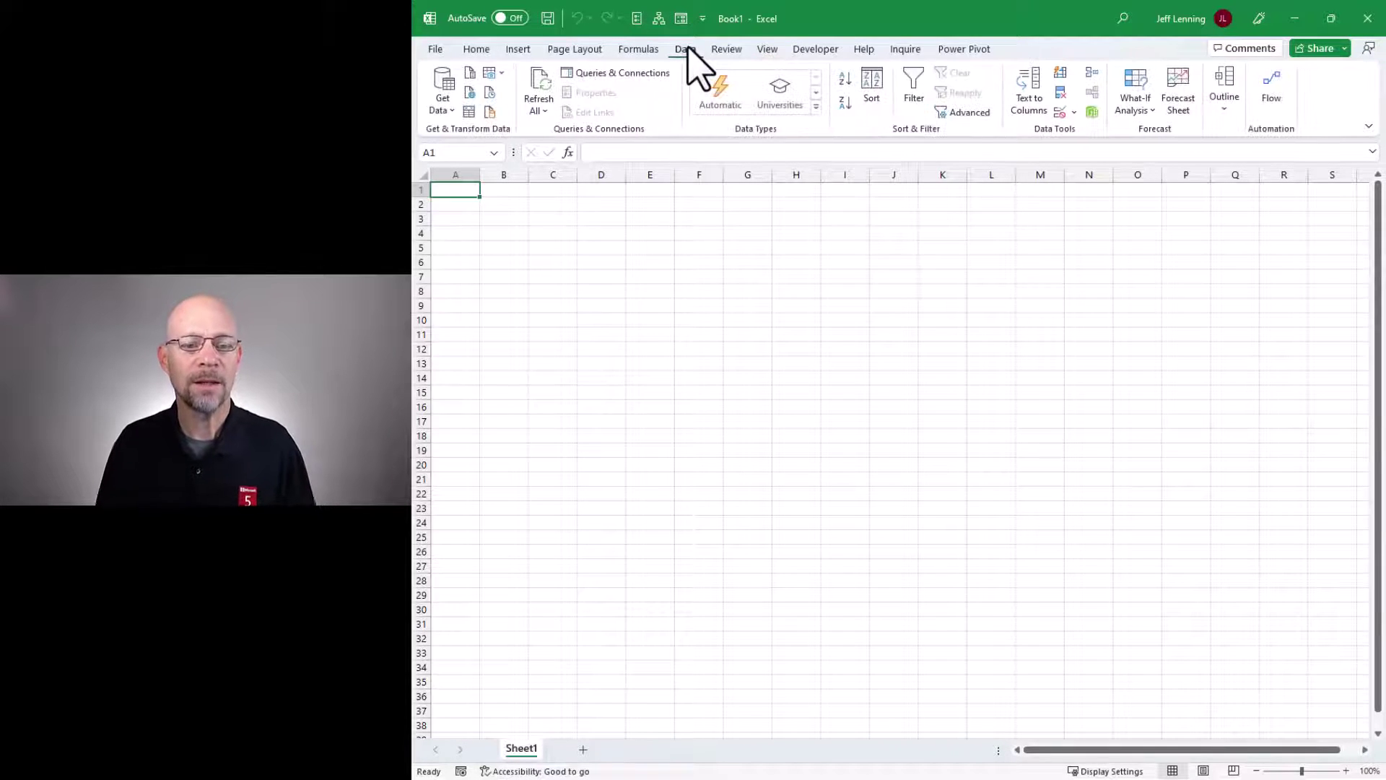
click(496, 74)
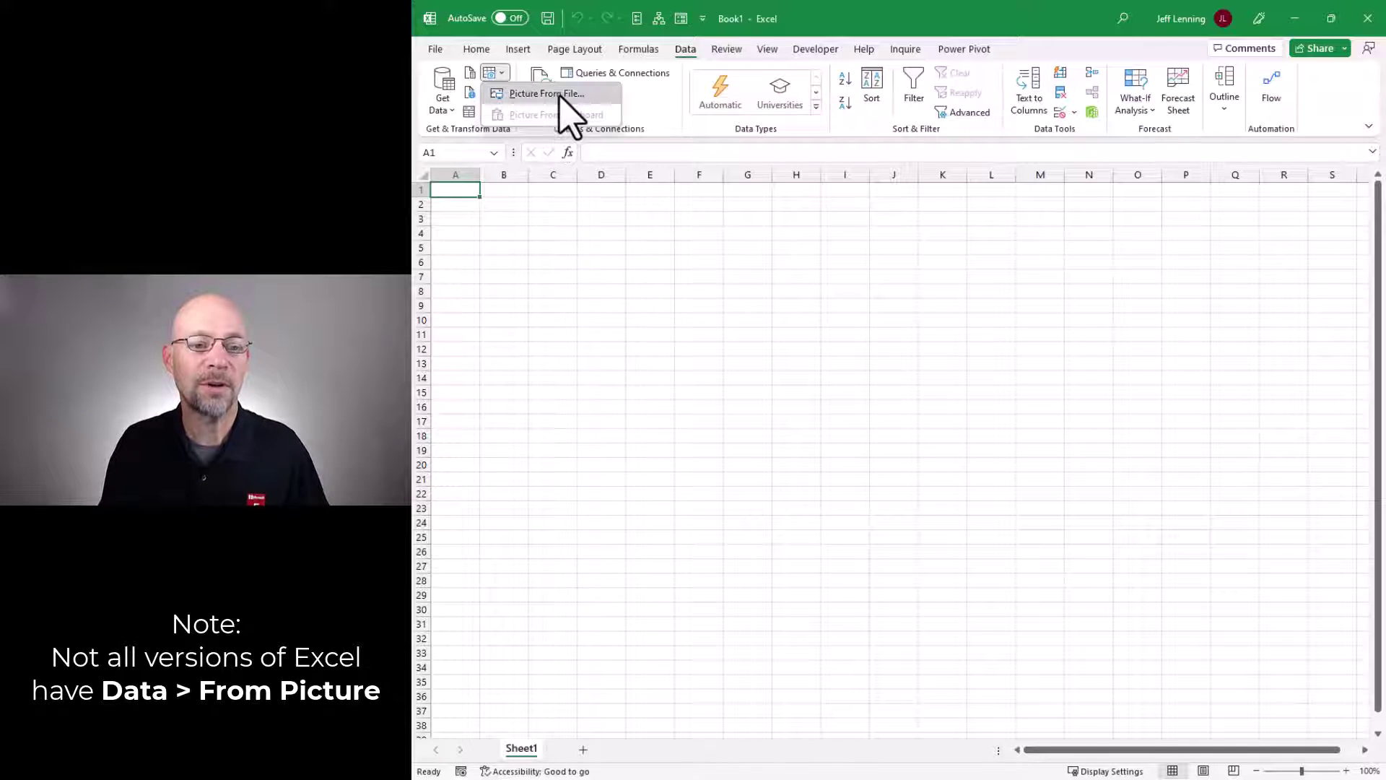
click(557, 95)
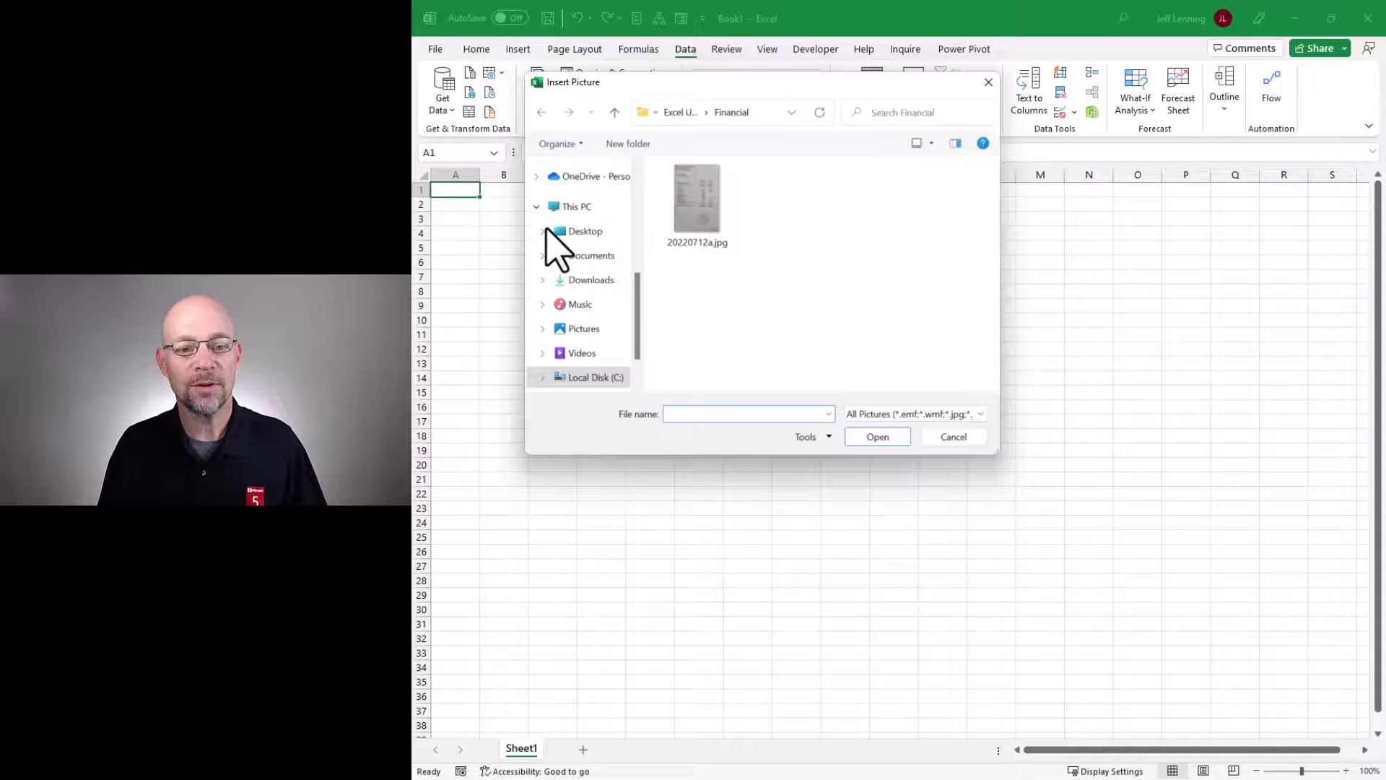
Convert 20220712a.jpg into rows such as Gross Receipts Membership and Annual Dues, with low-confidence rows shown in pink.
double_click(712, 204)
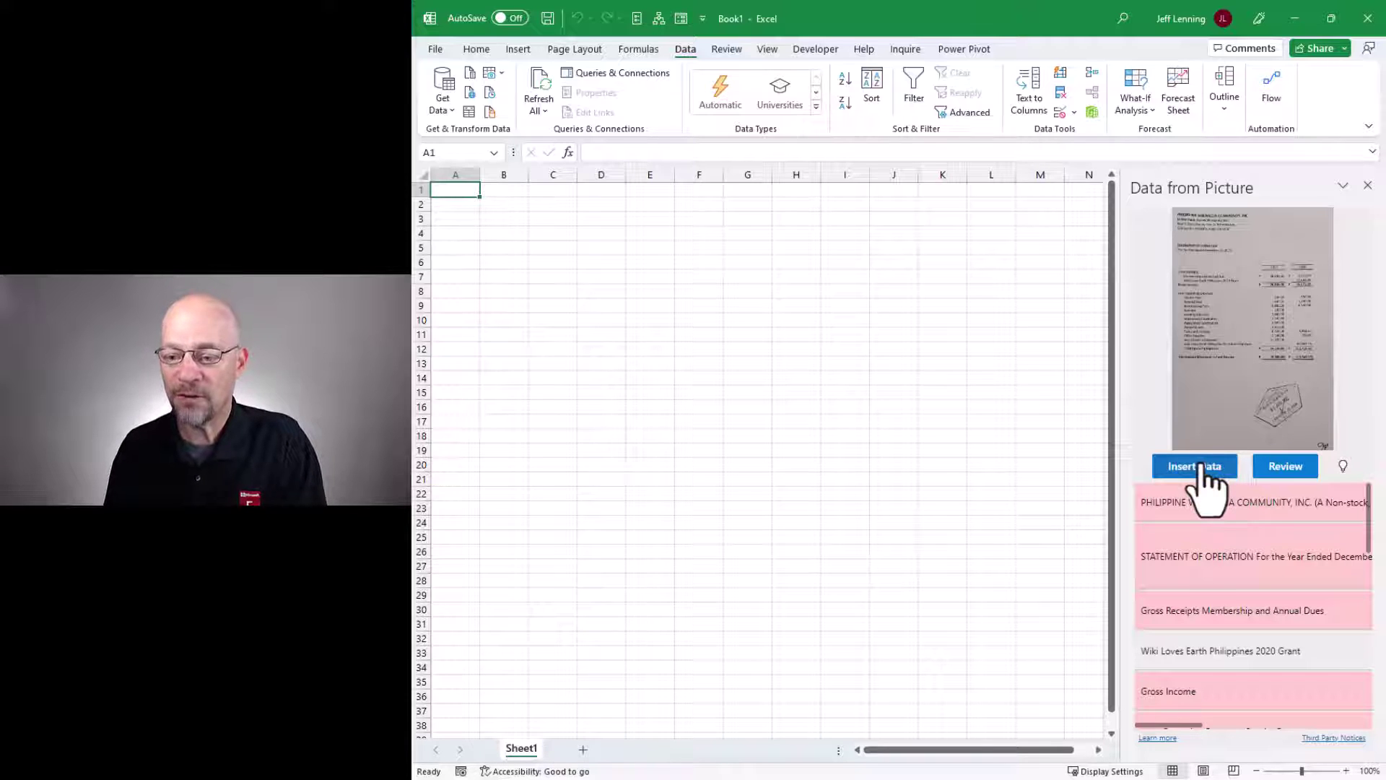
mouse_move(1236, 515)
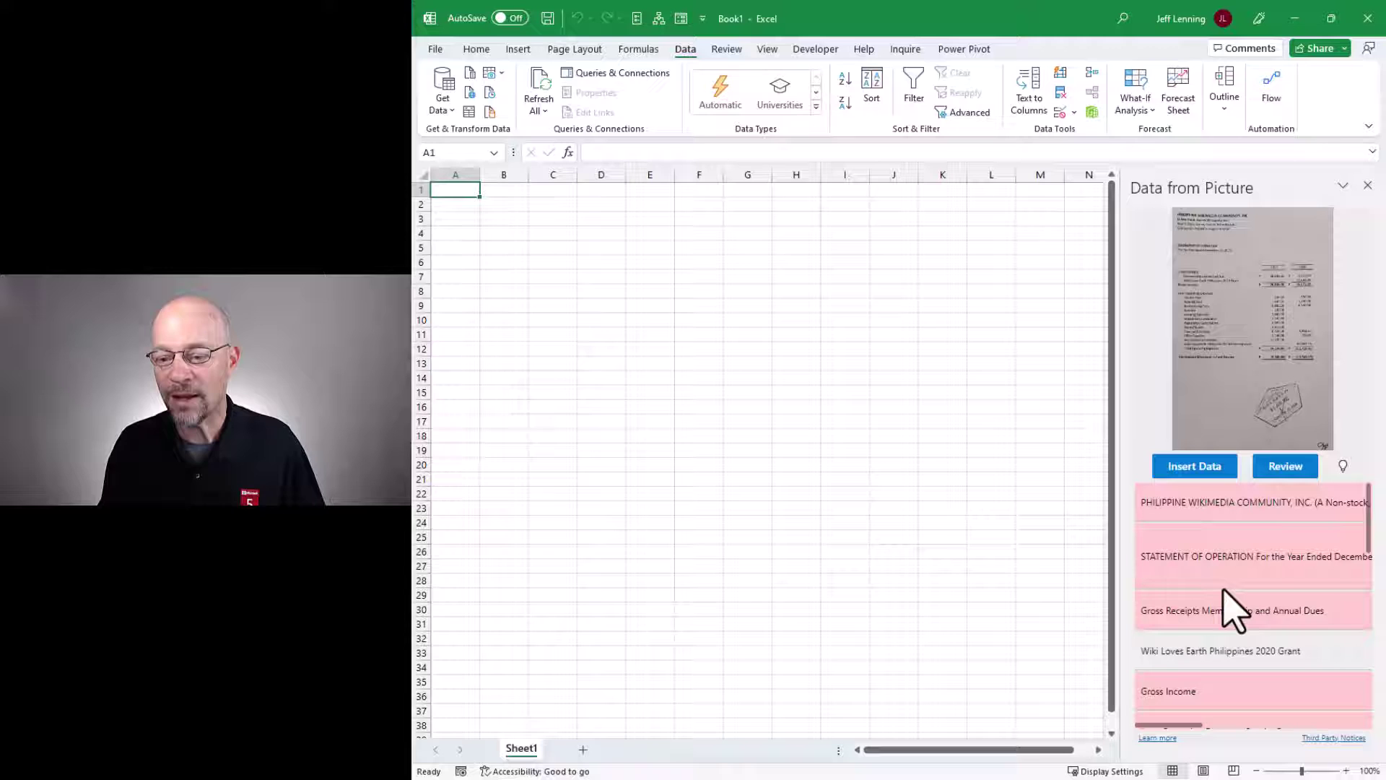
Begin the review and replace the stray period in the address line with a space.
click(1286, 468)
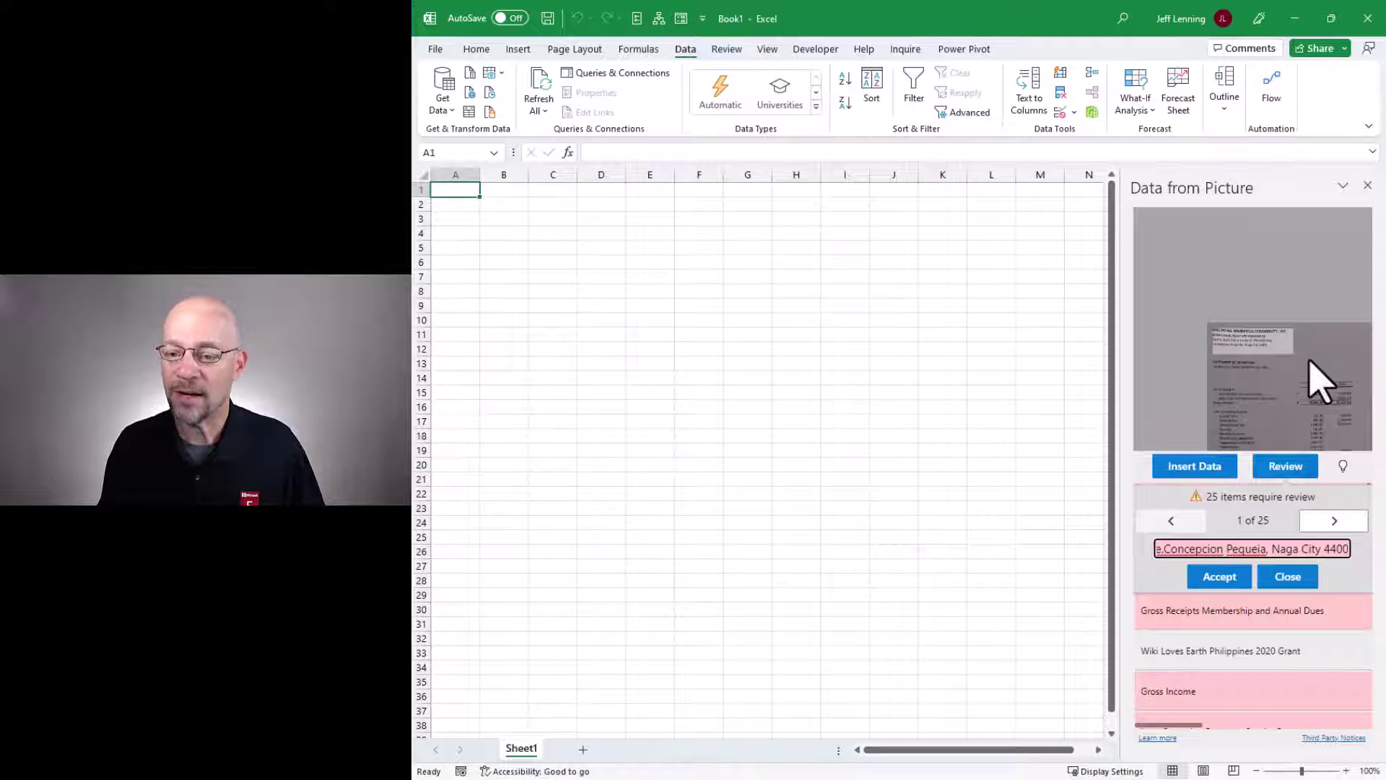
click(1167, 552)
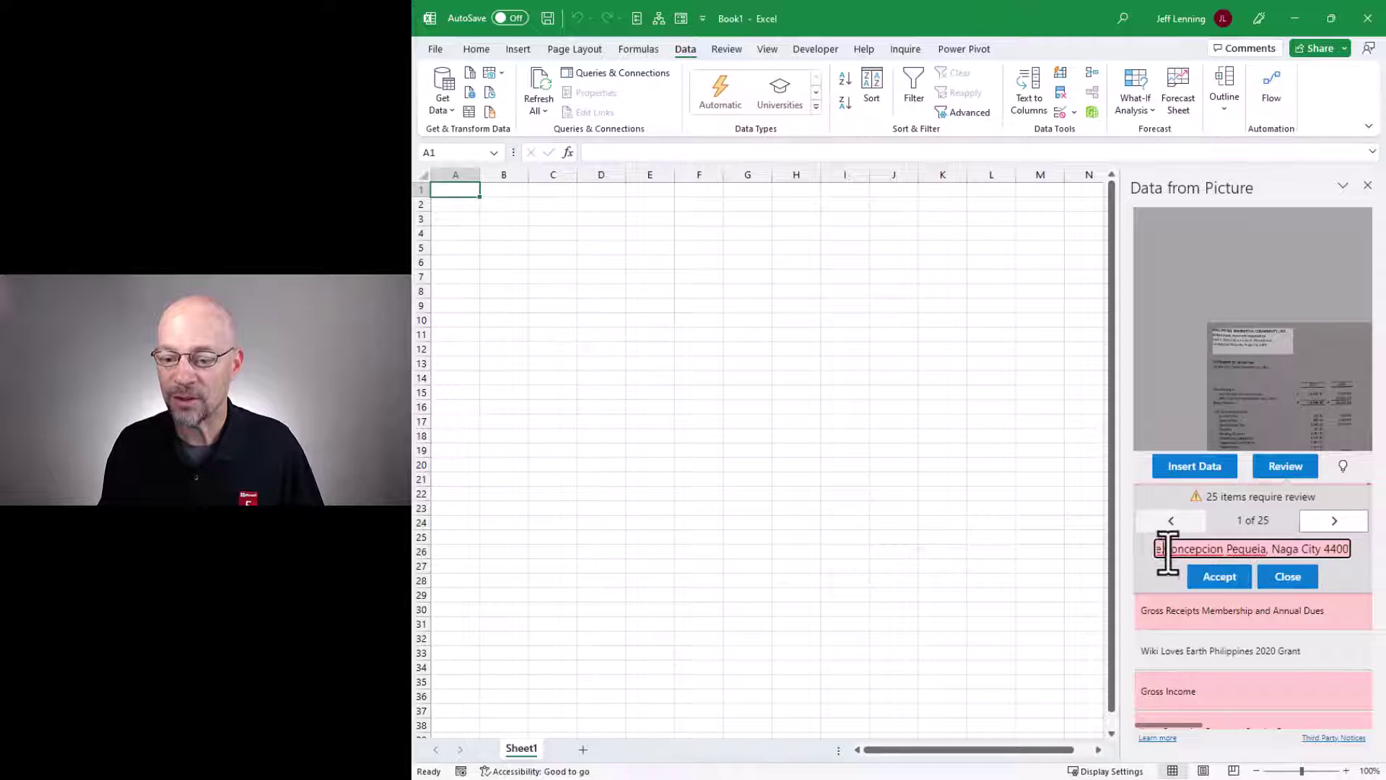
key(BackSpace)
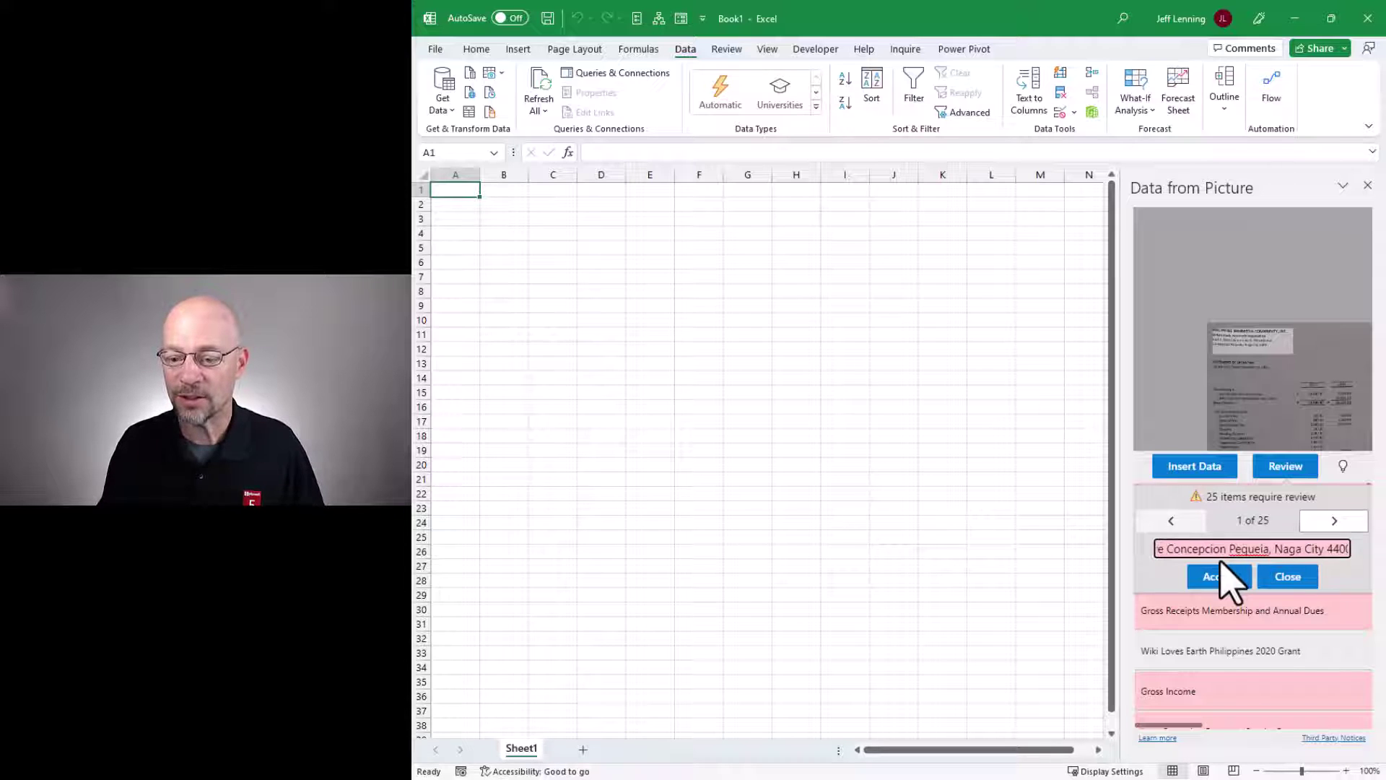
click(1224, 576)
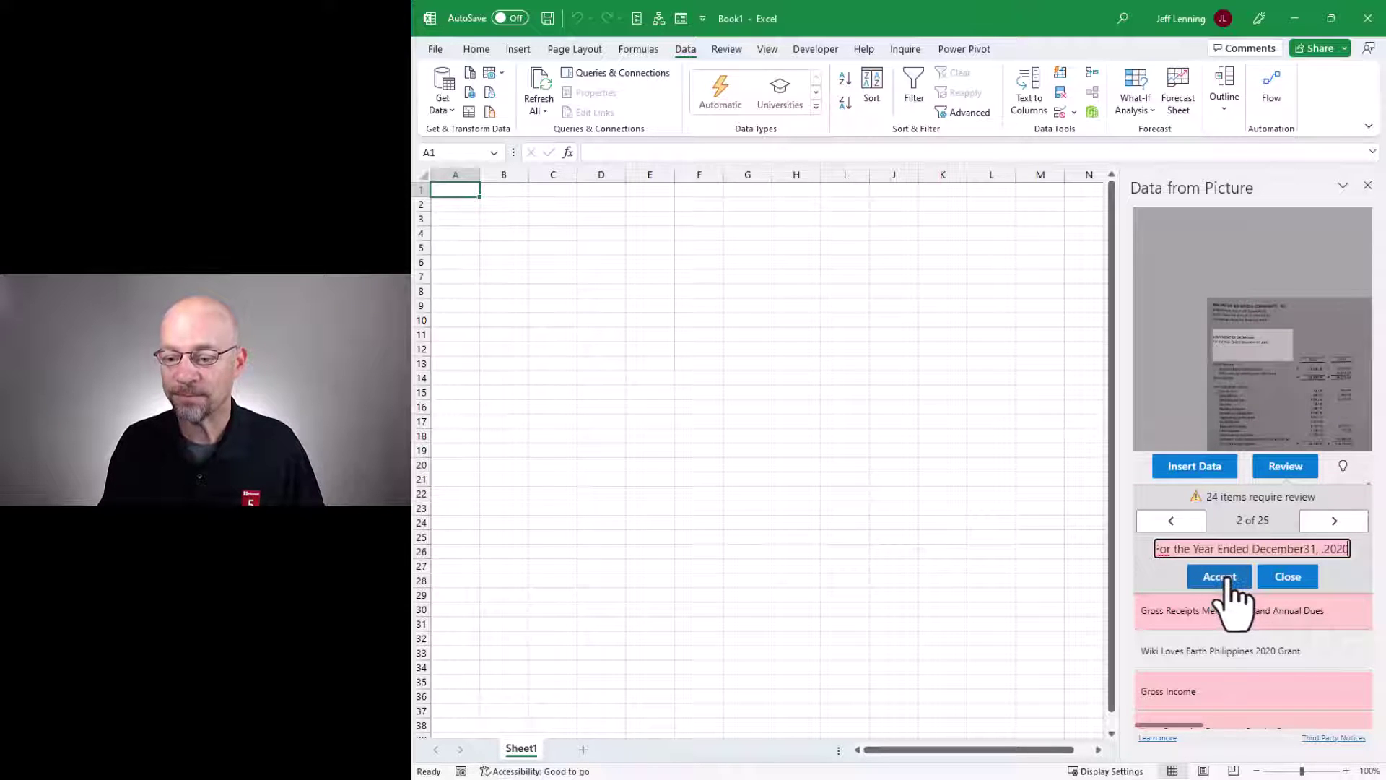
Accept the remaining flagged values, such as 26,800.00 and 3,000.00, then insert the data.
click(1227, 577)
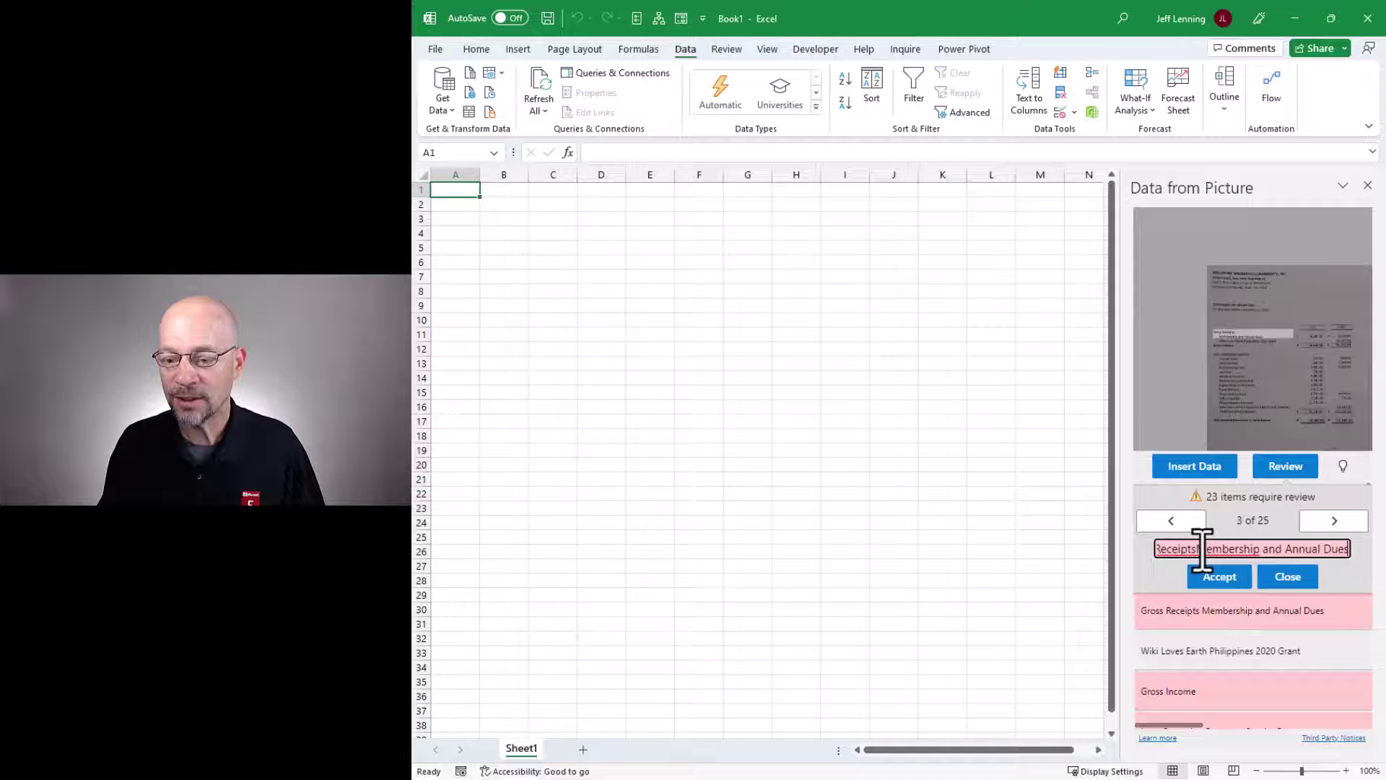
click(1227, 576)
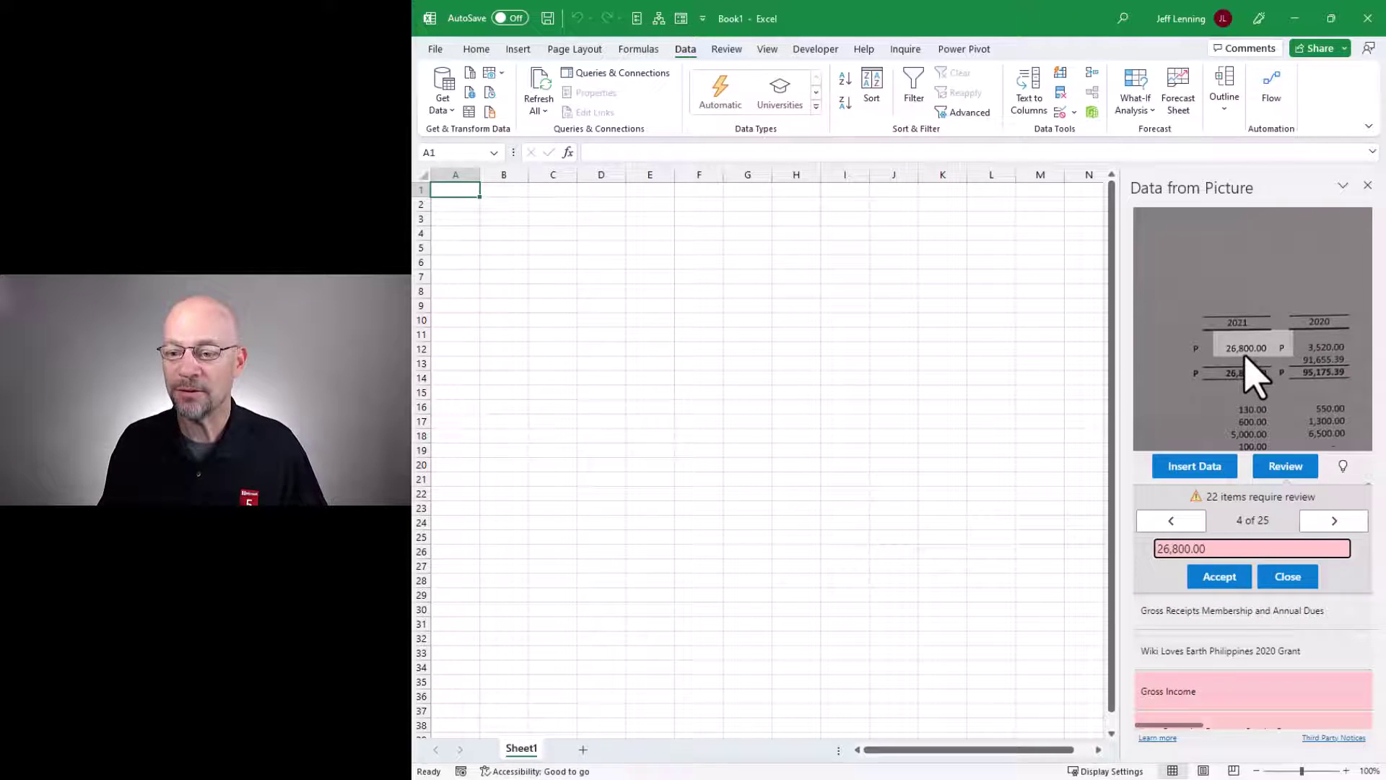
click(1229, 578)
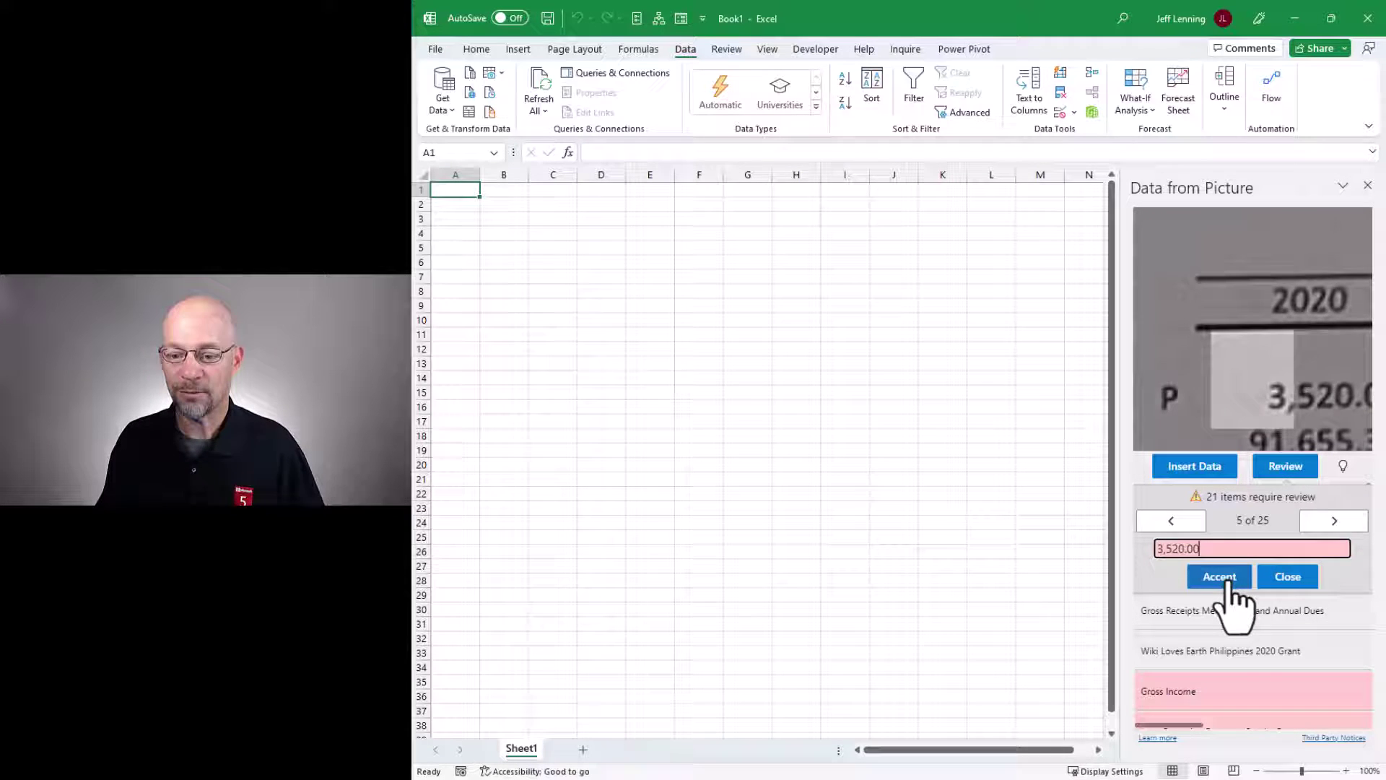
click(1230, 581)
click(1230, 581)
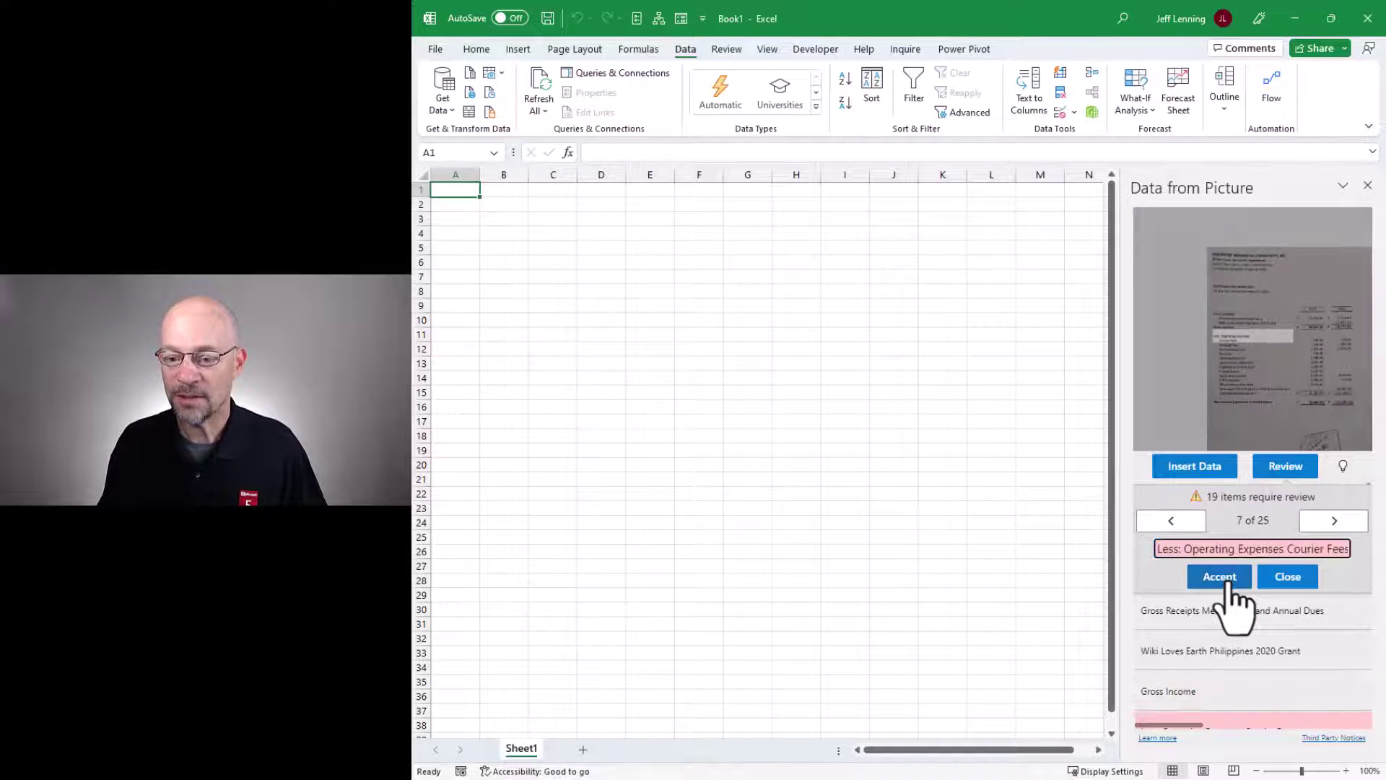
click(1229, 581)
click(1229, 581)
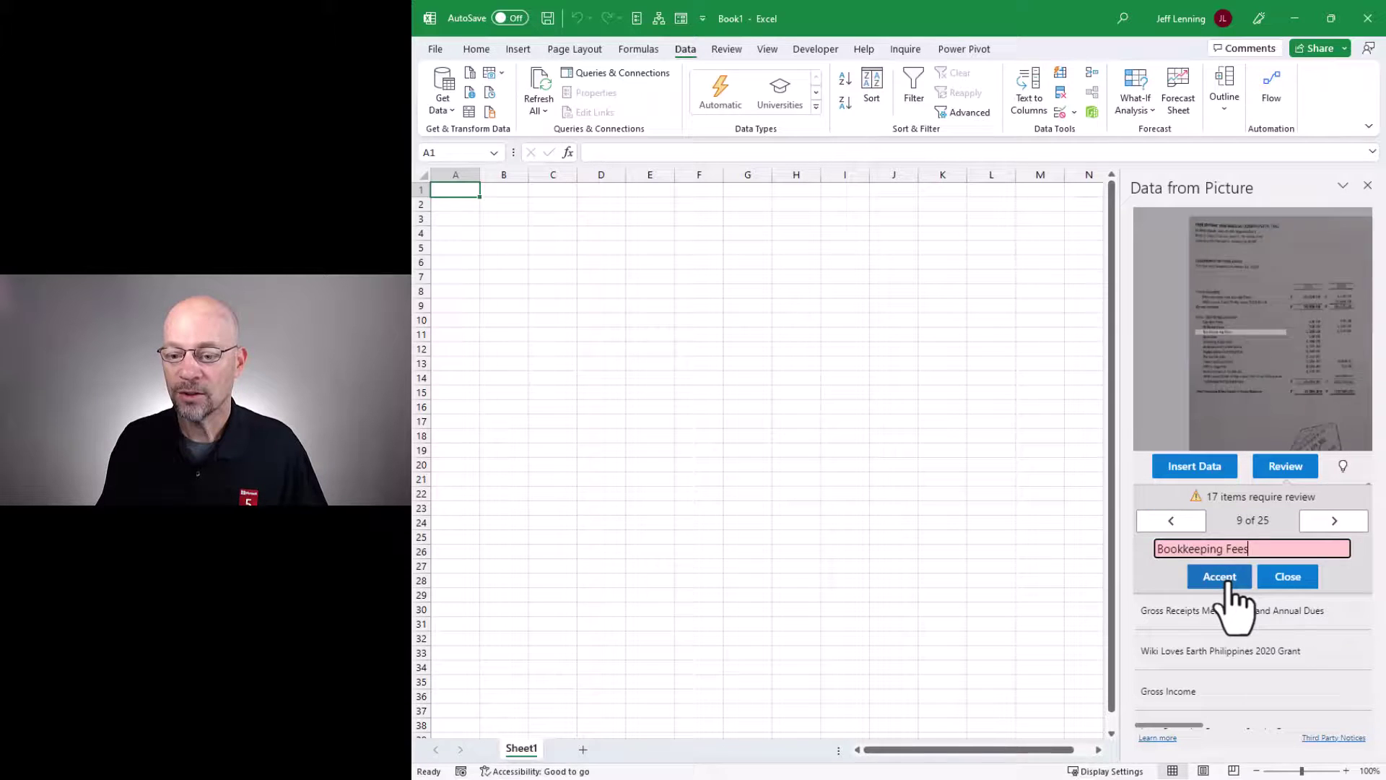
click(1229, 581)
click(1229, 581)
click(1230, 581)
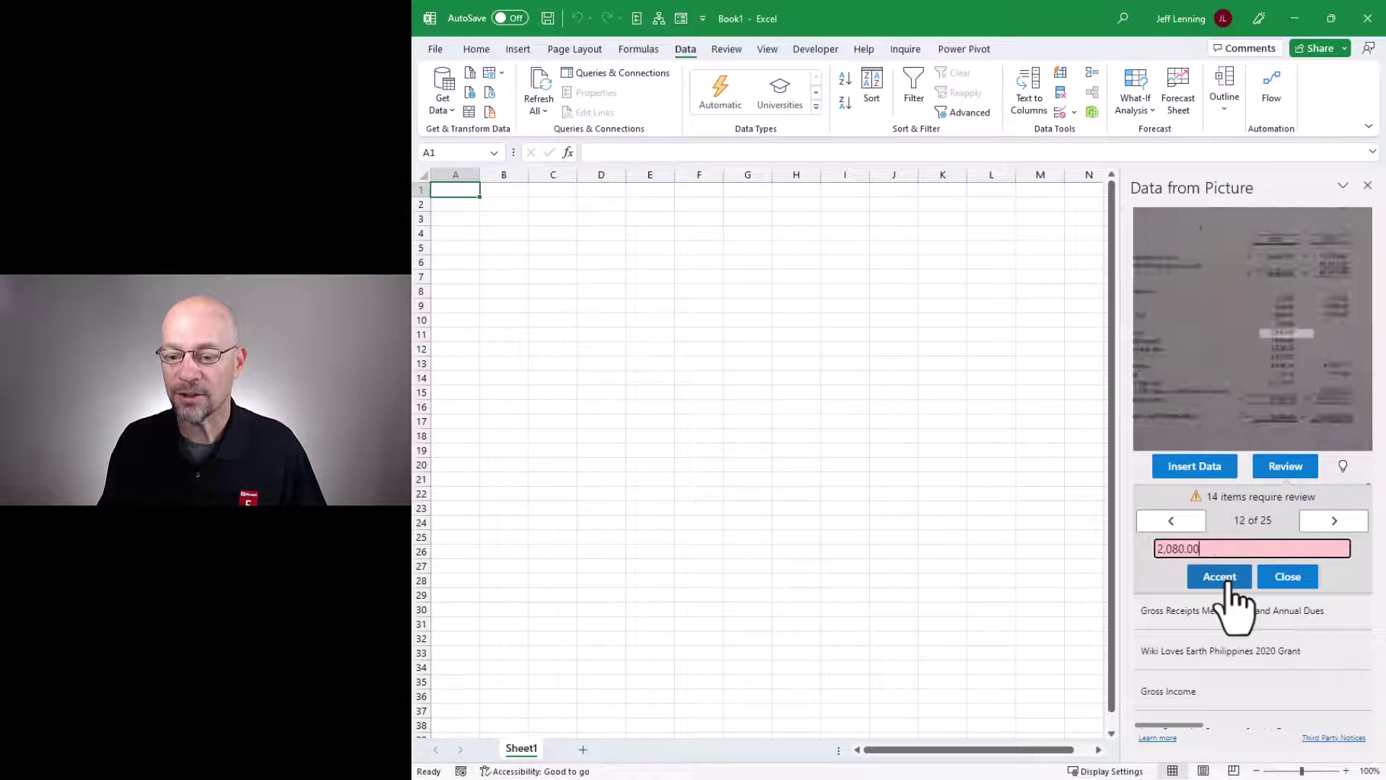
click(1229, 581)
click(1229, 581)
click(1229, 581)
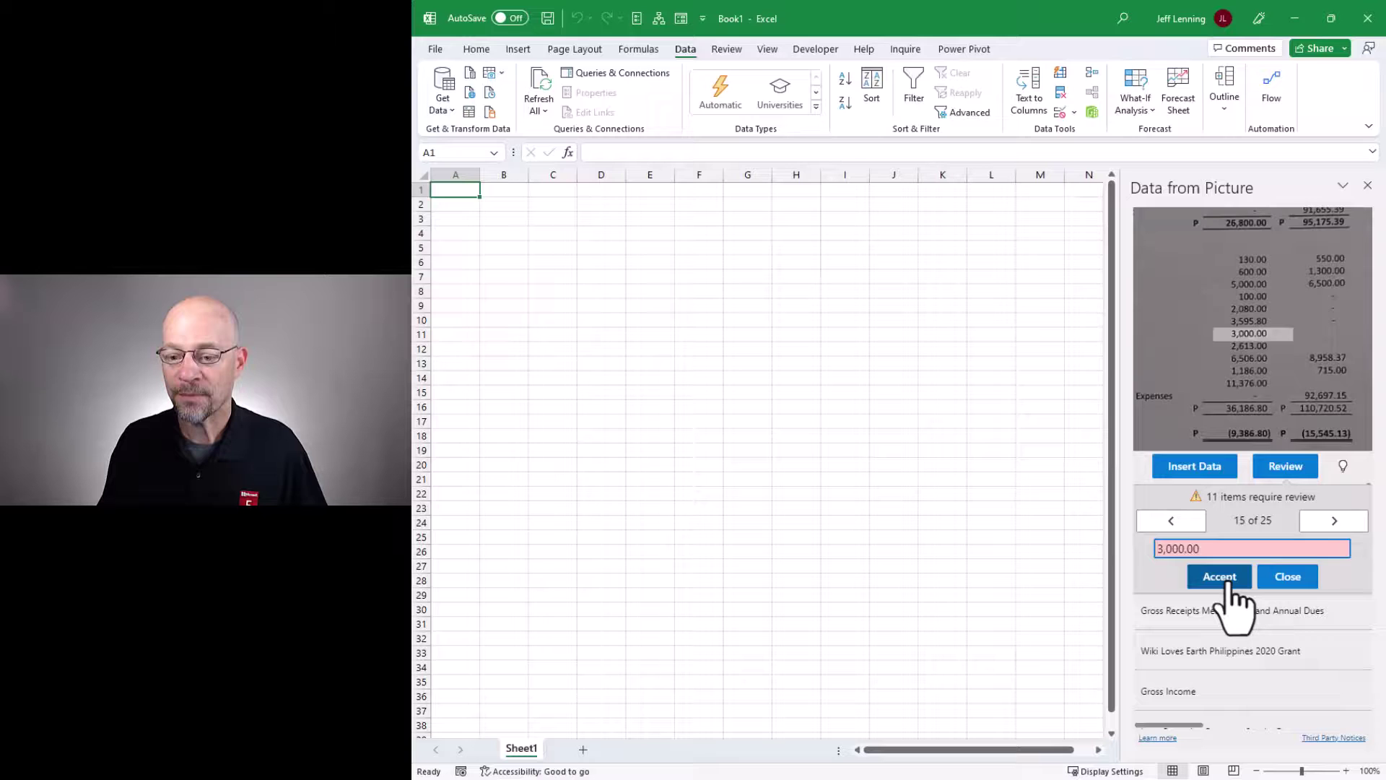
click(1229, 582)
click(1229, 581)
click(1229, 581)
click(1229, 581)
click(1229, 581)
click(1229, 581)
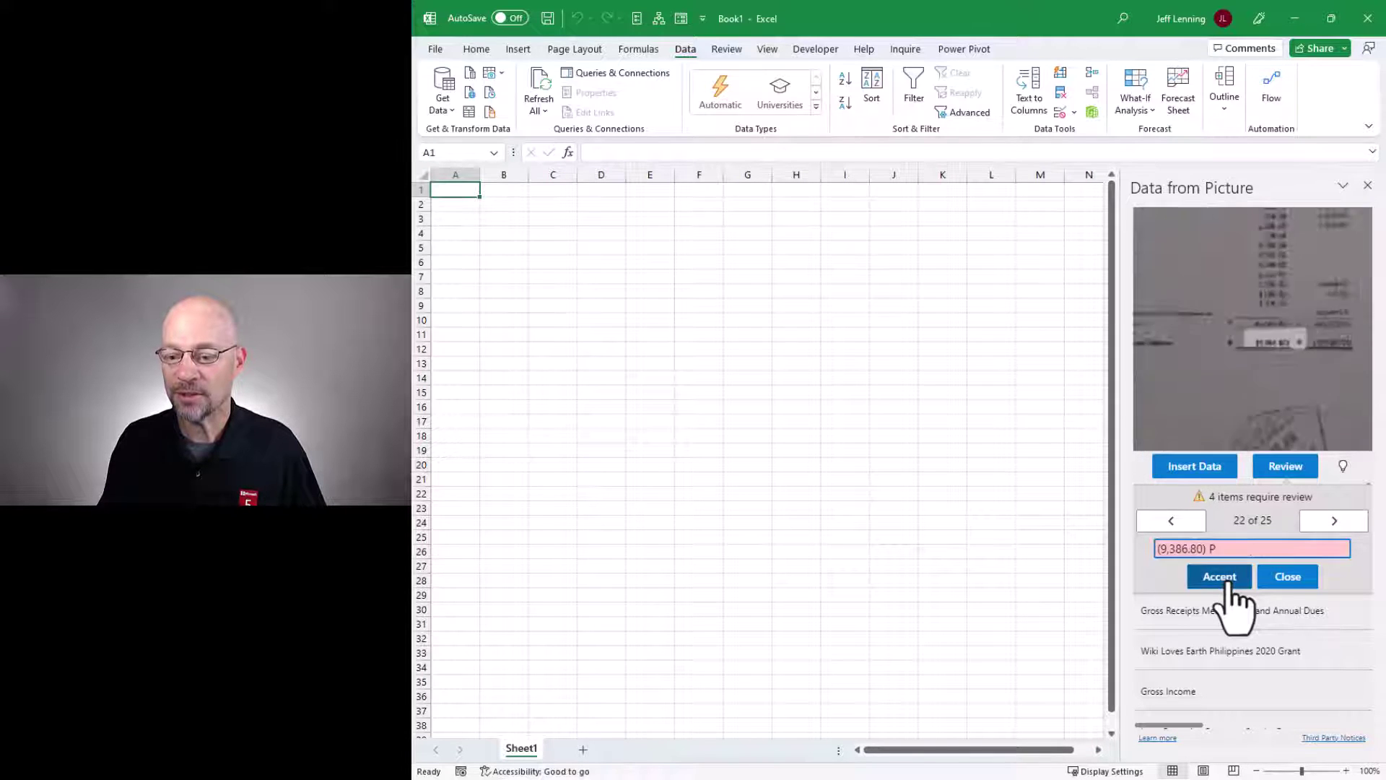
click(1230, 581)
click(1229, 581)
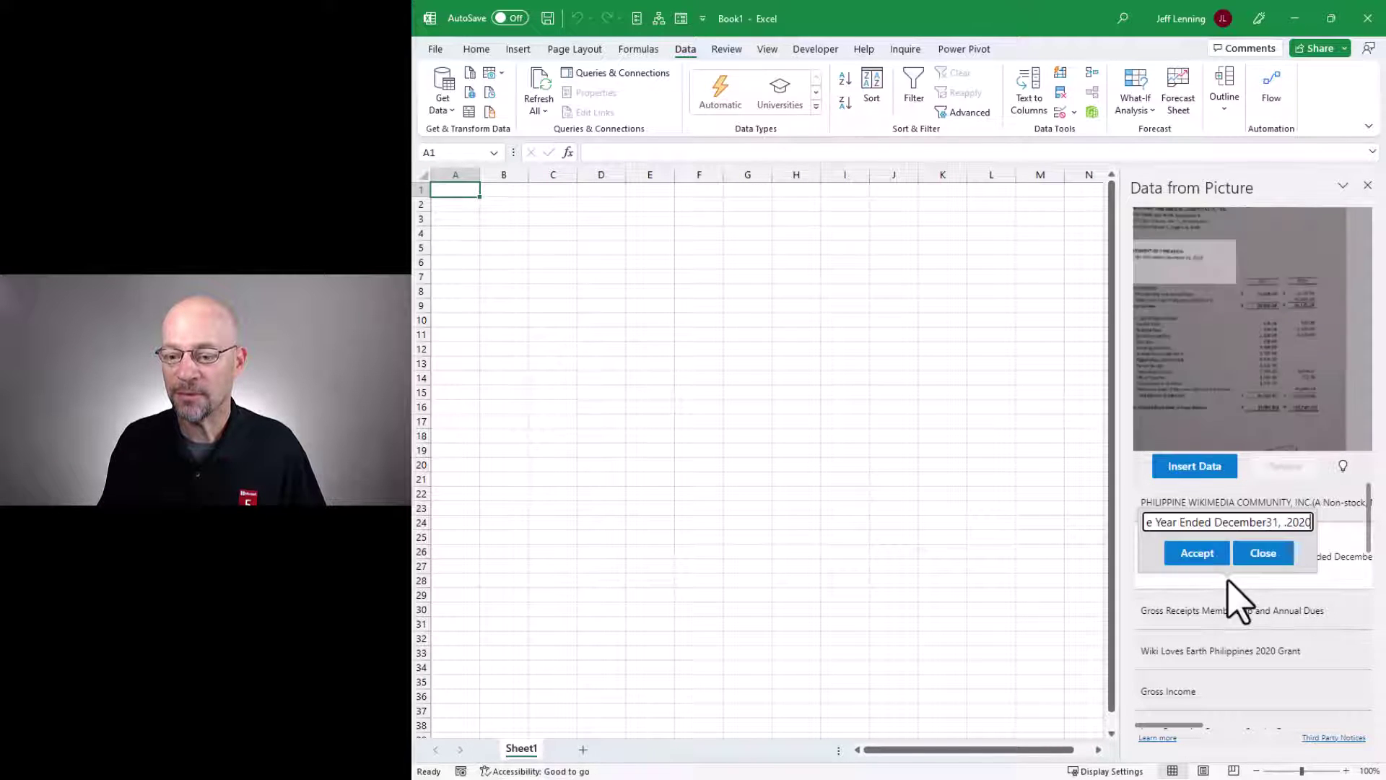
click(1261, 556)
click(1214, 468)
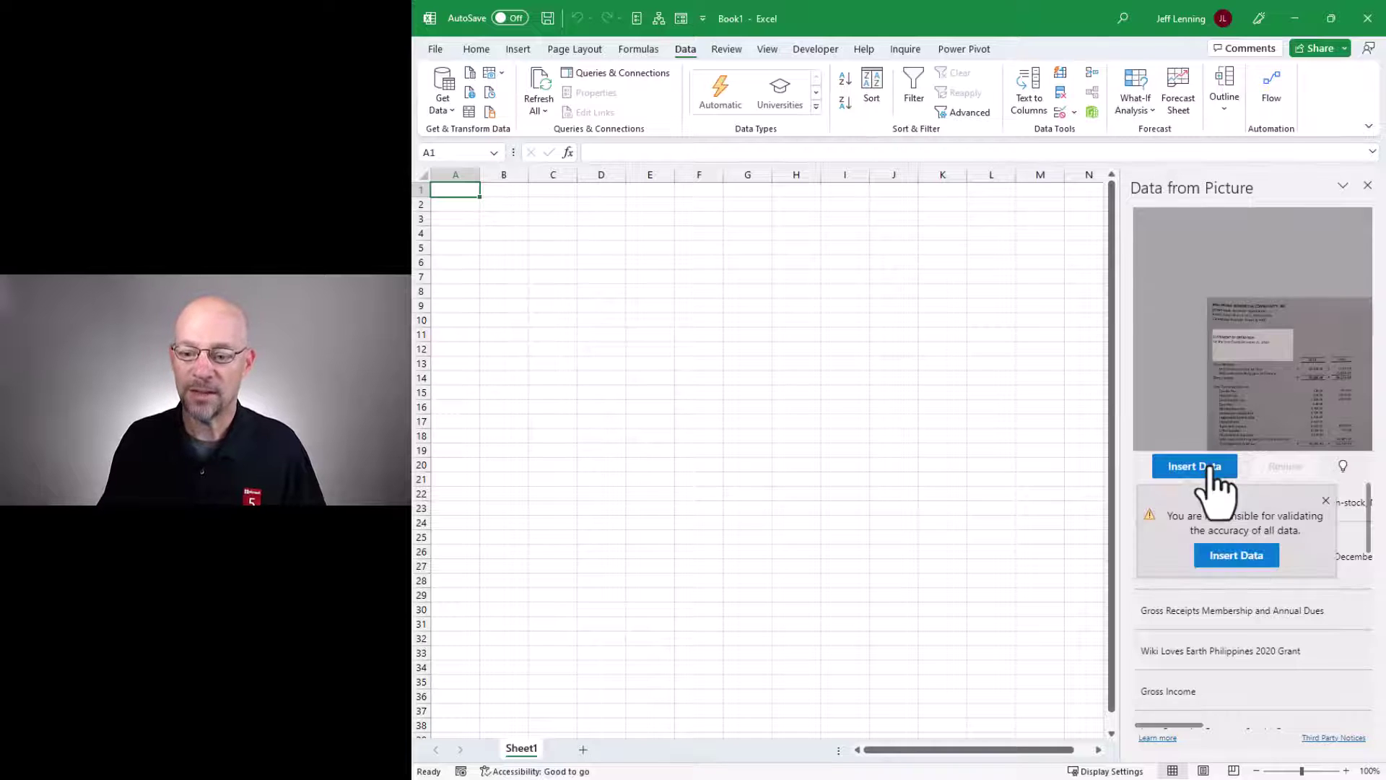
Confirm the insert despite the accuracy warning and narrow column A to fit the labels.
click(1229, 556)
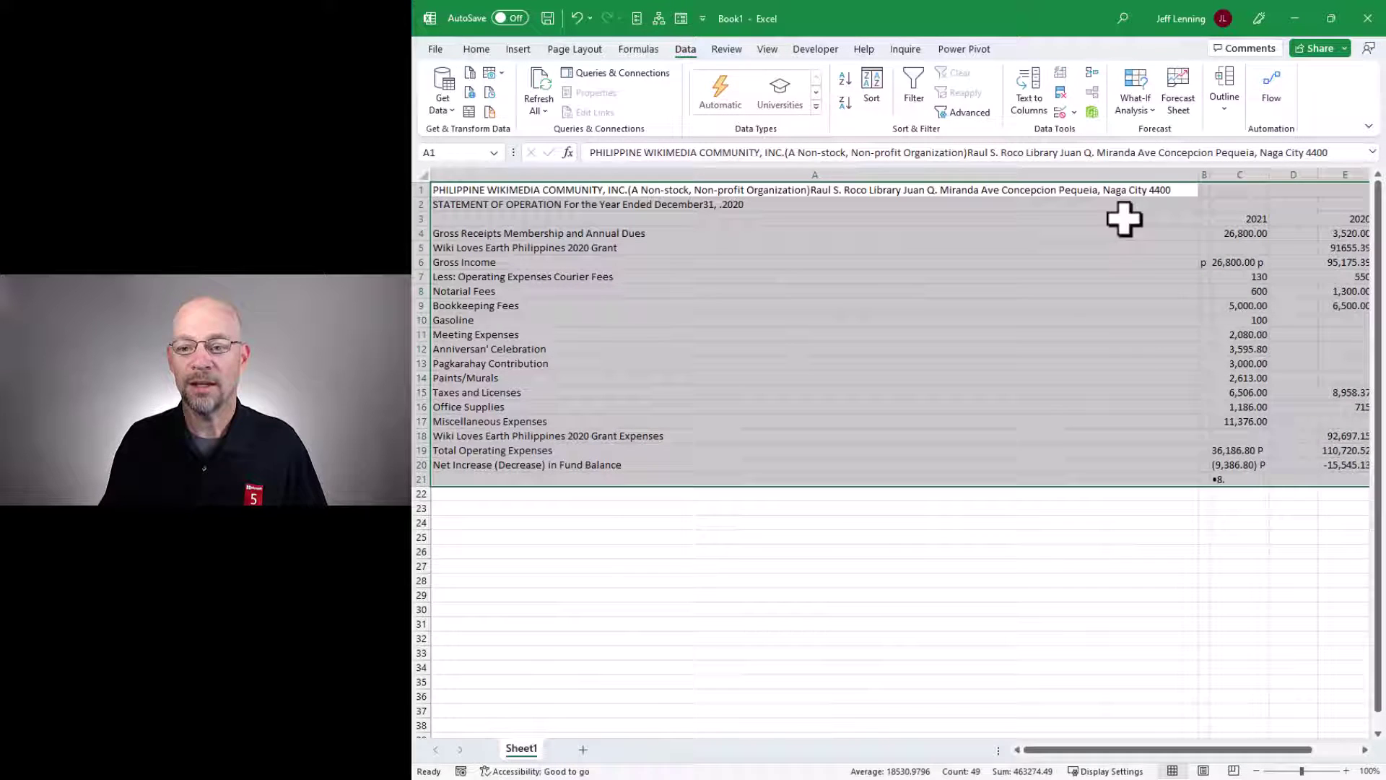
drag(1200, 173, 718, 175)
click(922, 433)
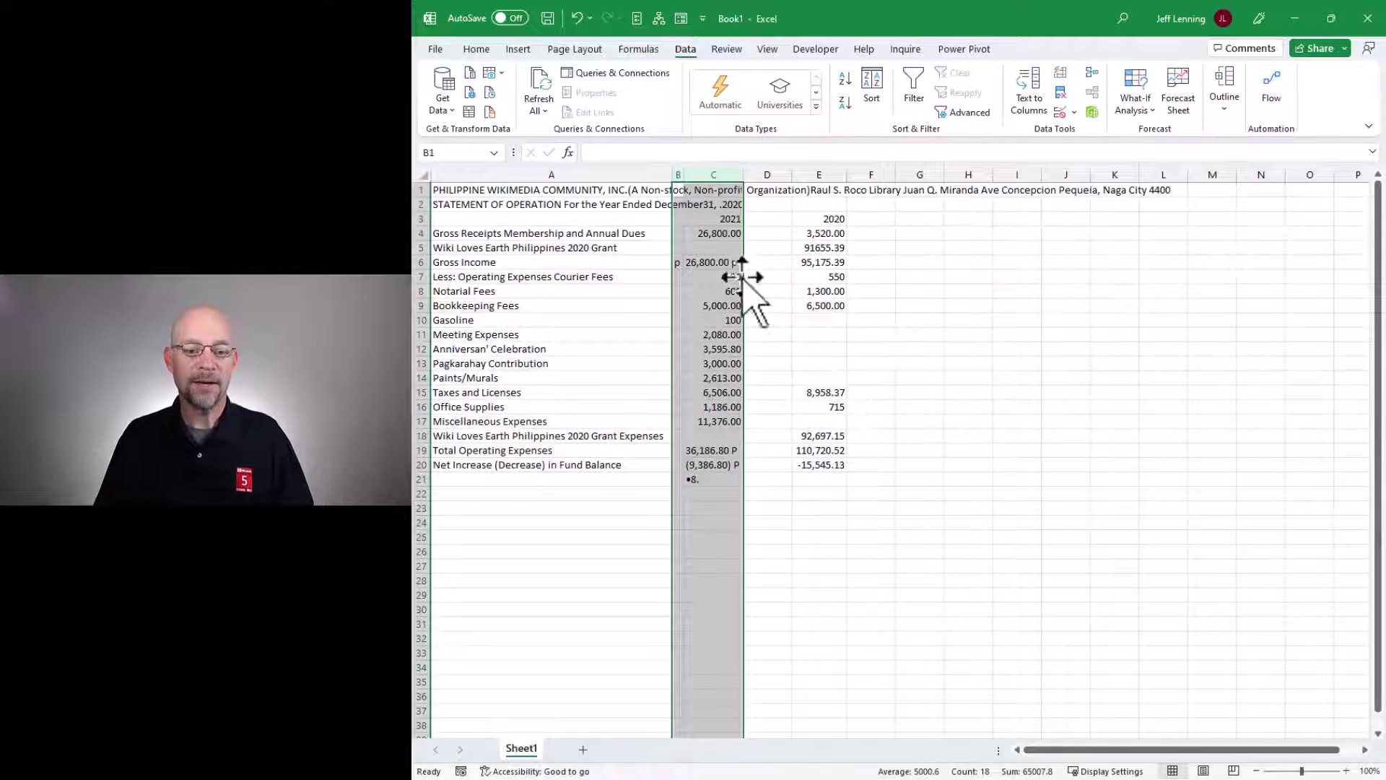
click(859, 405)
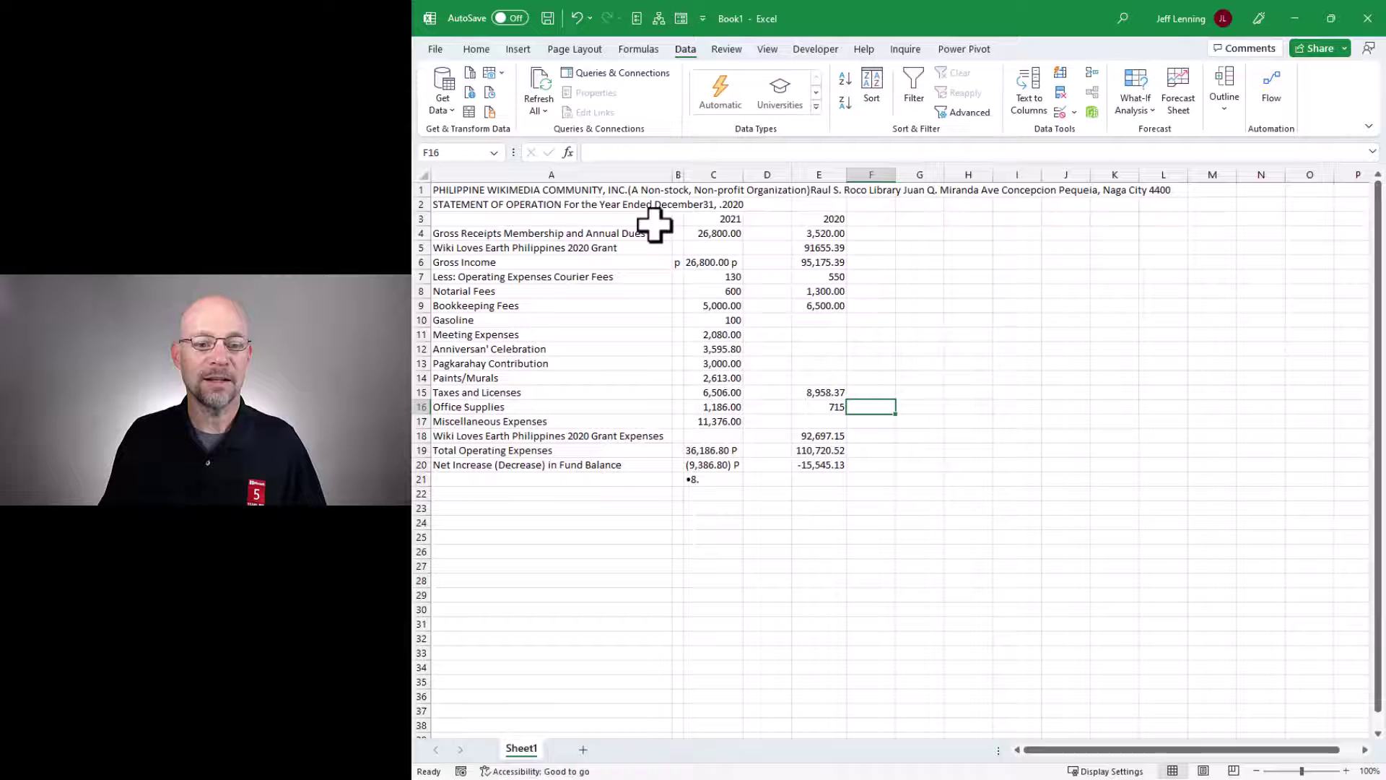
Insert blank rows above the STATEMENT OF OPERATION heading.
click(535, 203)
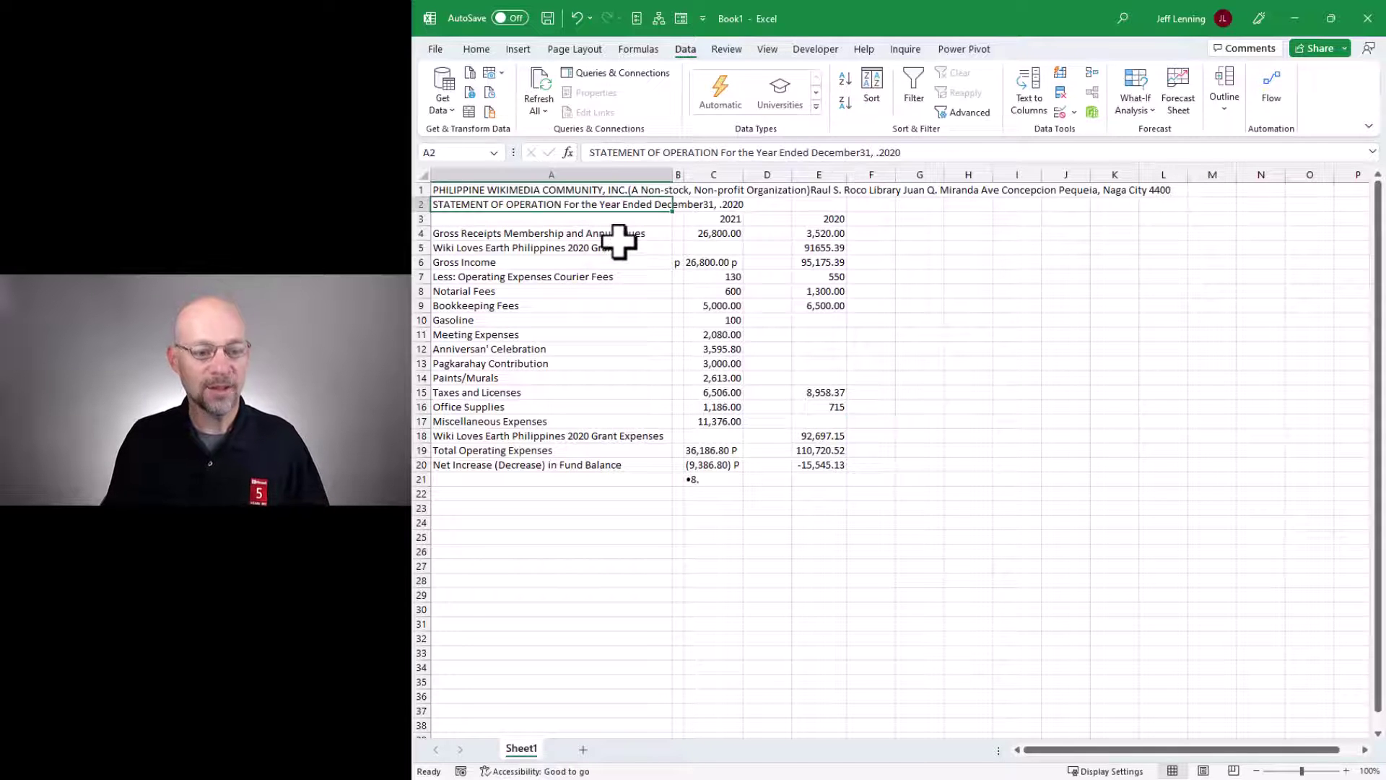
key(alt+i)
key(r)
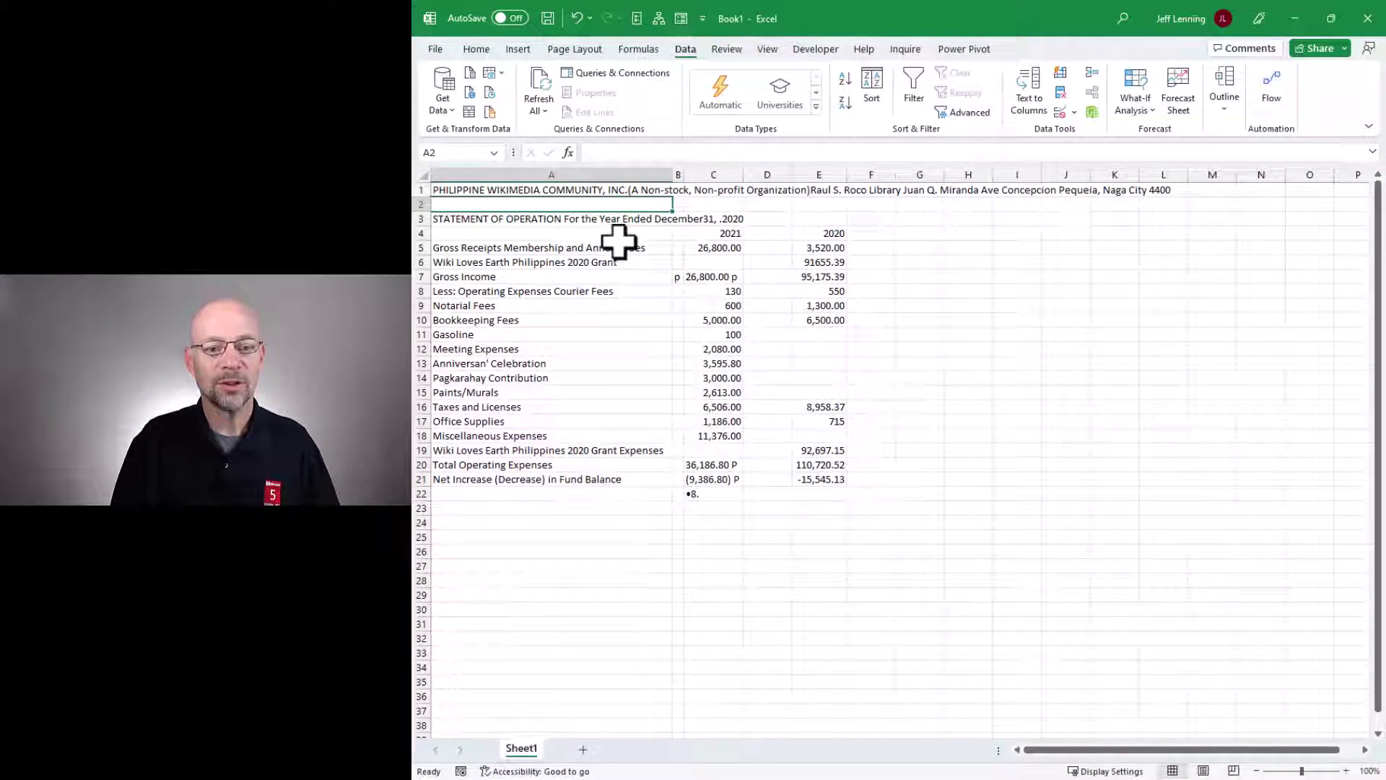
key(alt+i)
key(r)
key(alt+i)
key(r)
key(Up)
Keep only the company name in A1 and move the remaining header text to A2.
key(F2)
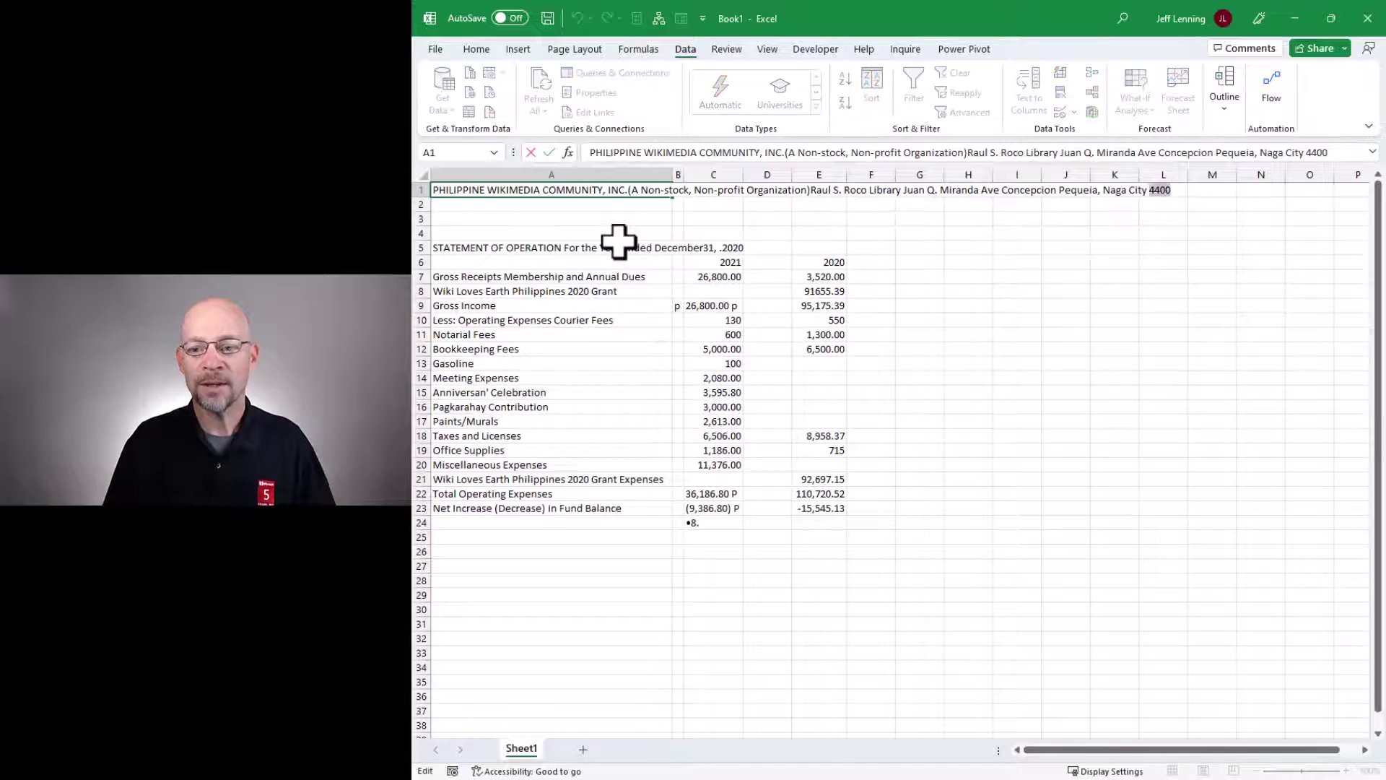
key(ctrl+shift+Left)
key(ctrl+shift+Left)
key(ctrl+shift+Left)
key(ctrl+shift+Left)
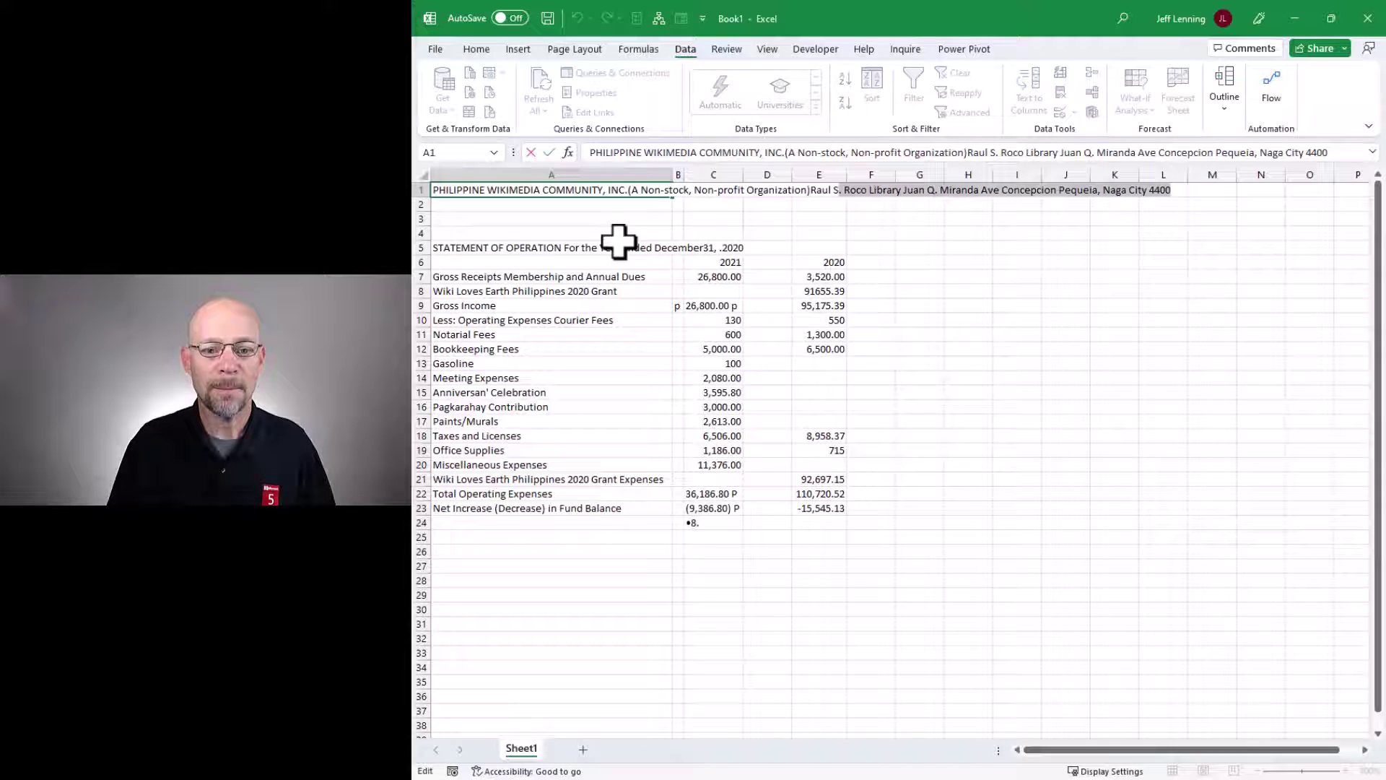
key(ctrl+shift+Left)
key(ctrl+shift+Left)
key(ctrl+shift+Left)
key(ctrl+shift+Left)
key(ctrl+shift+Left)
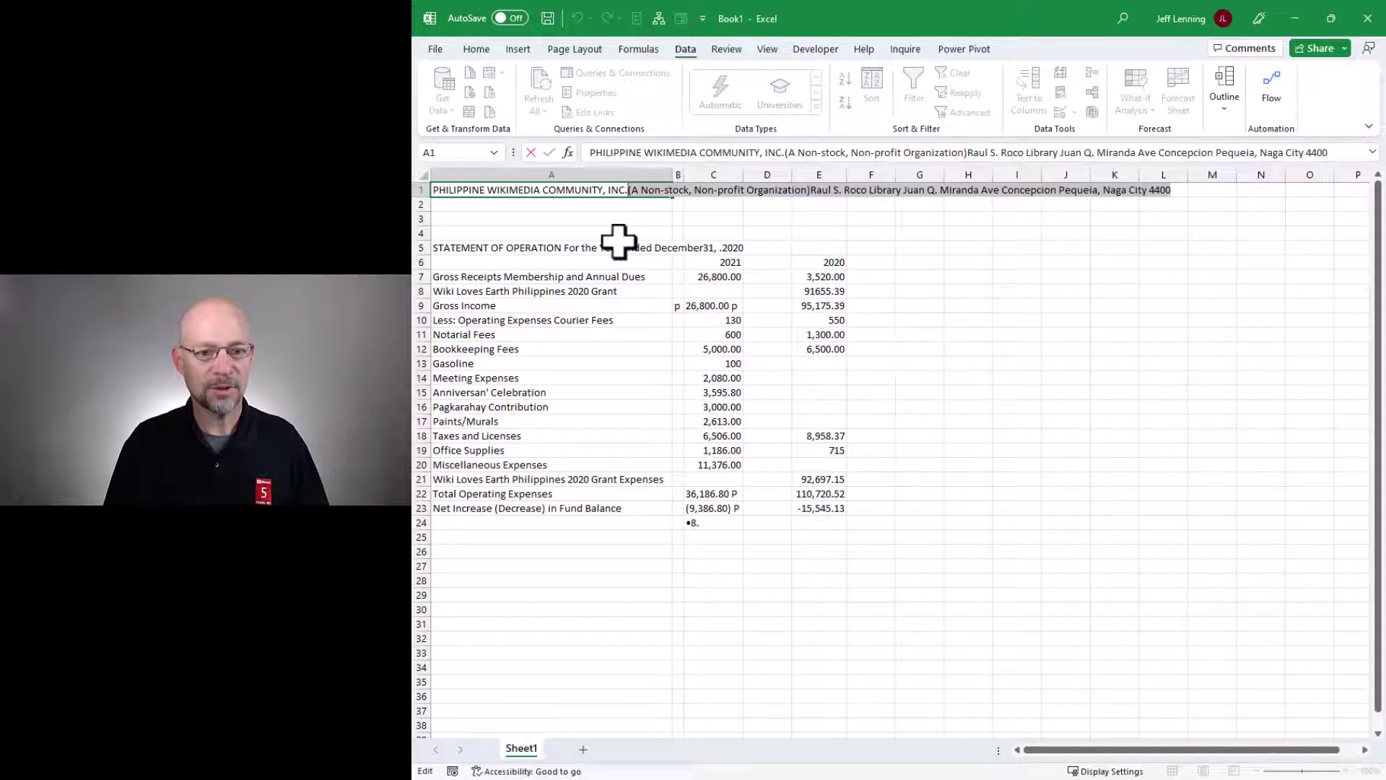
key(ctrl+x)
key(Return)
key(ctrl+v)
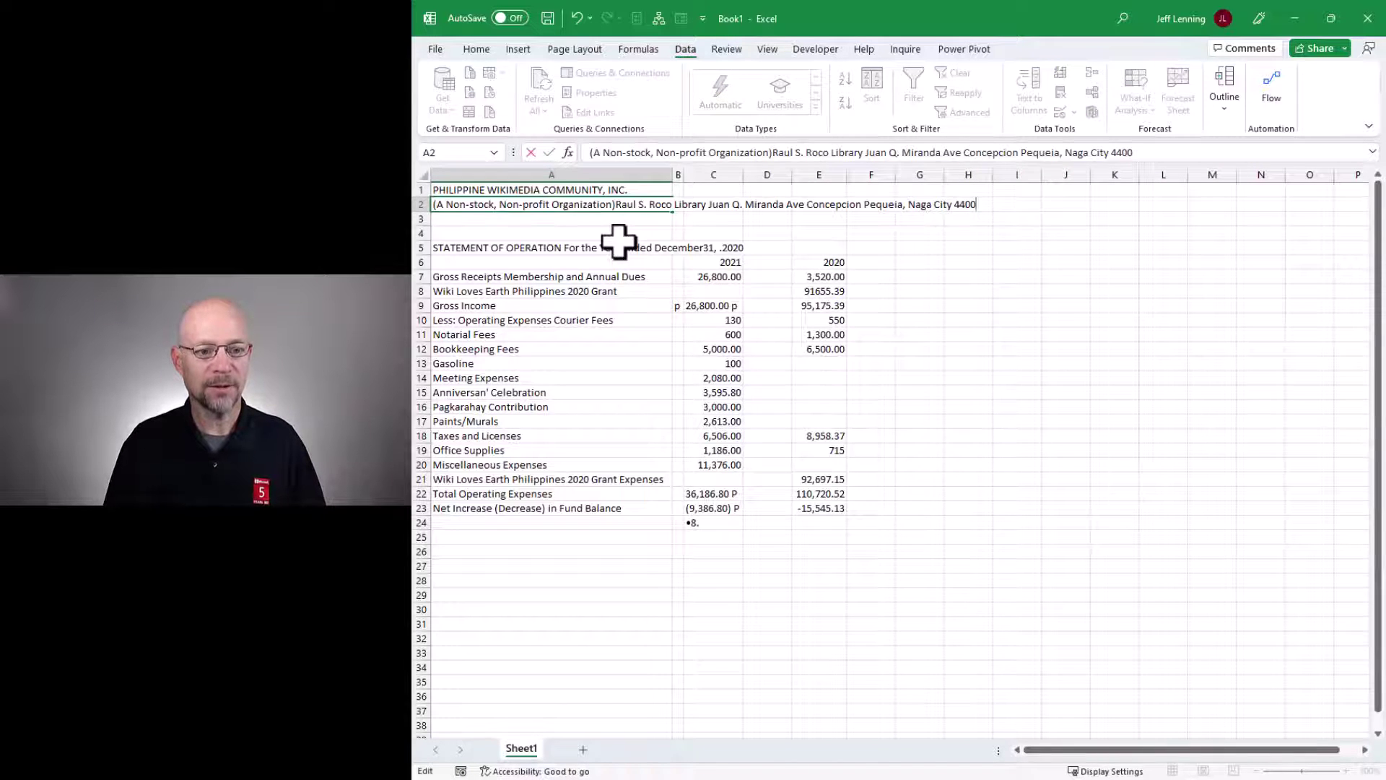
key(Up)
Leave the organisation type in A2 and move the library and address text to A3.
key(F2)
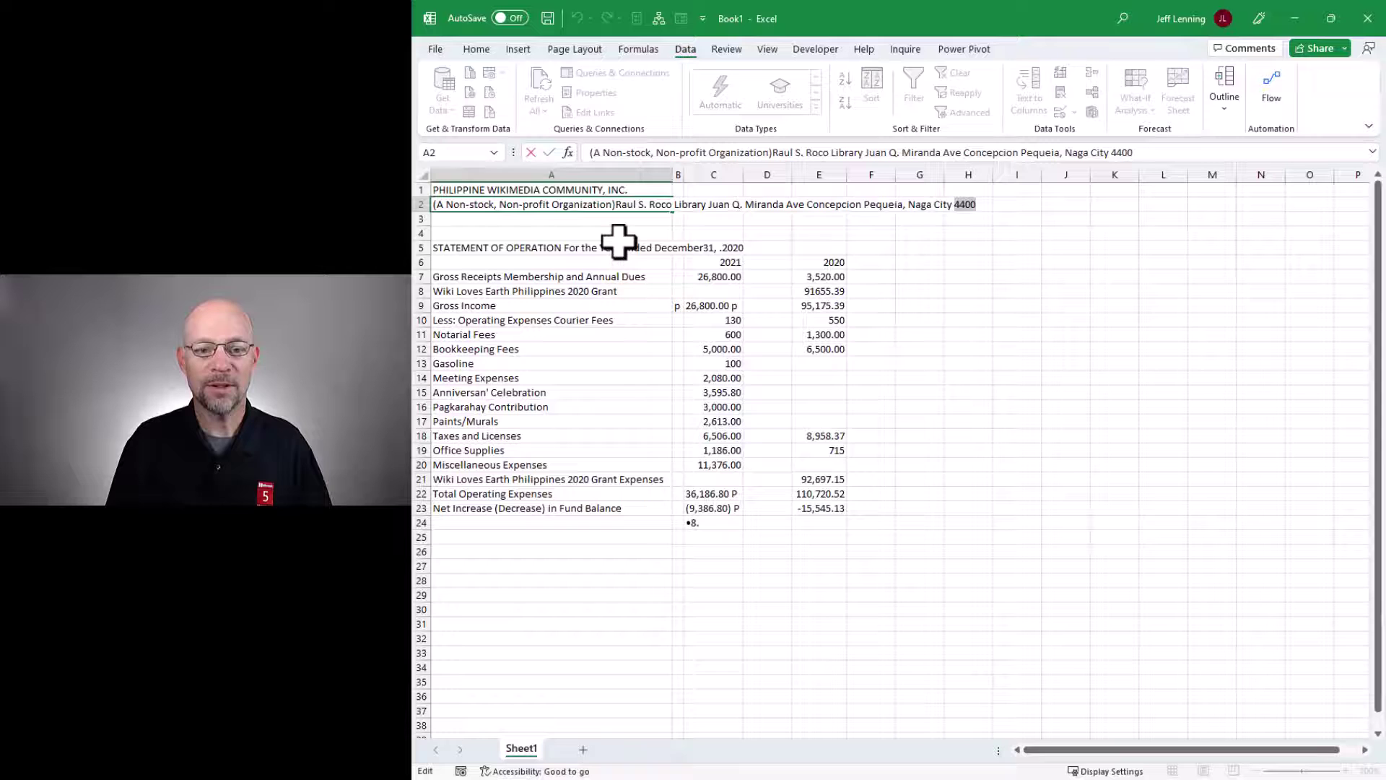
key(ctrl+shift+Left)
key(ctrl+shift+Left)
key(ctrl+shift+Left)
key(ctrl+shift+Left)
key(ctrl+shift+Left)
key(ctrl+shift+Left)
key(ctrl+shift+Left)
key(ctrl+shift+Left)
key(ctrl+shift+Left)
key(ctrl+shift+Left)
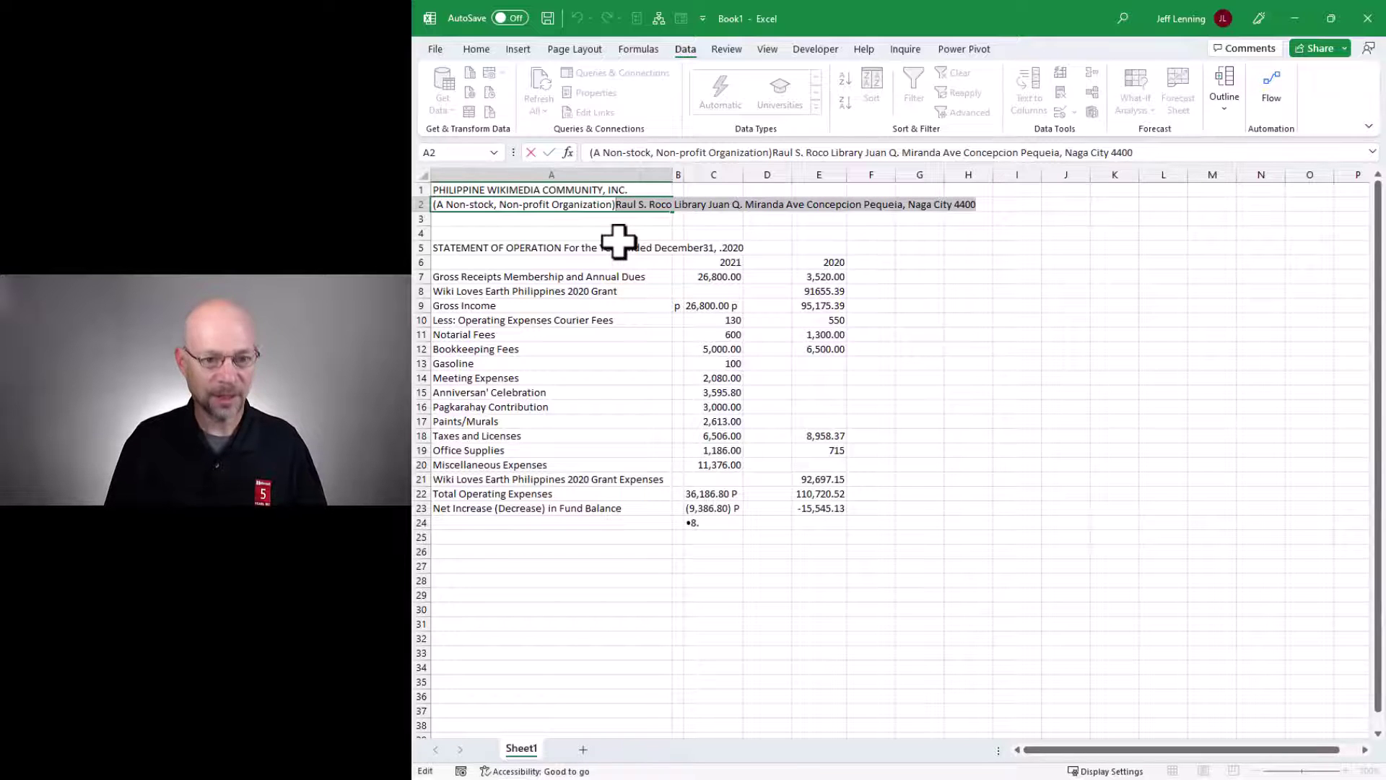
key(ctrl+x)
key(Return)
key(ctrl+v)
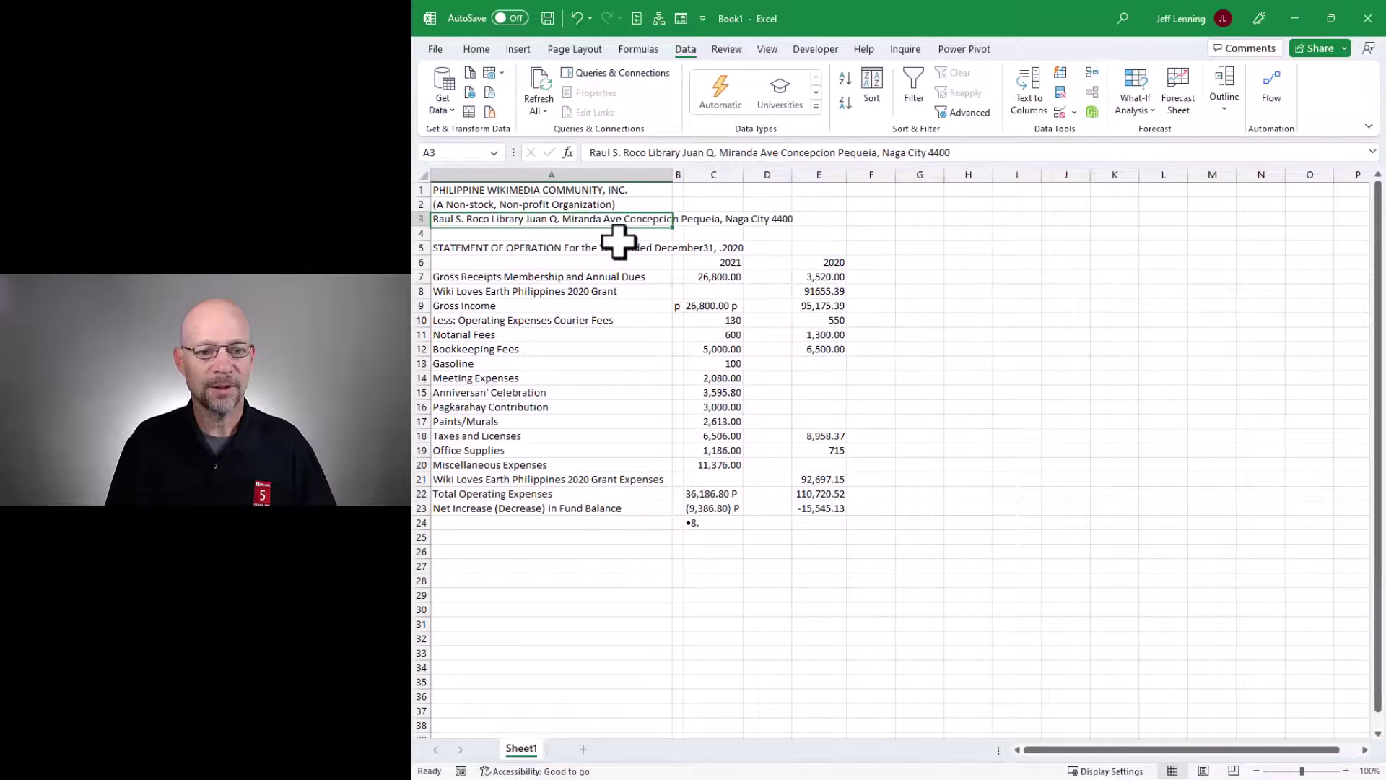
Separate the street address from the library name into A4.
key(F2)
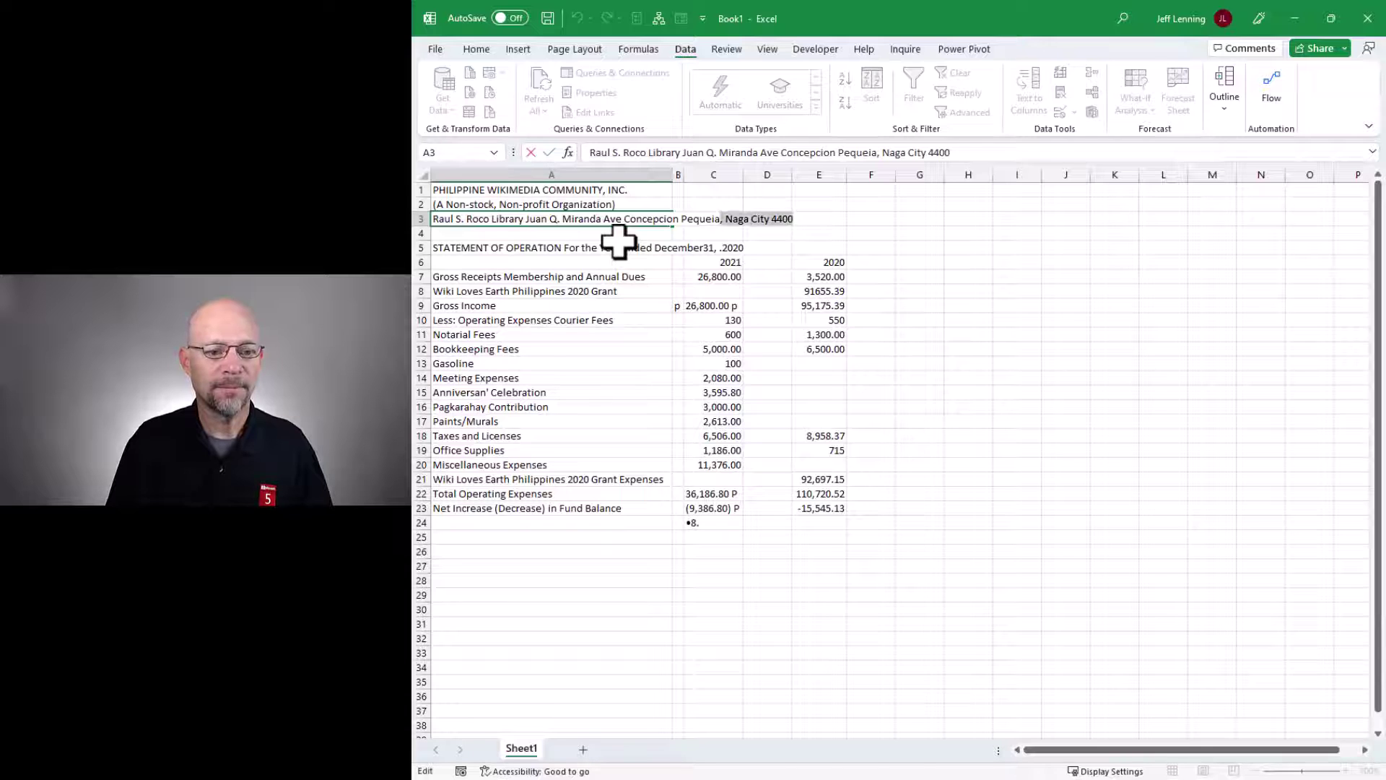
key(ctrl+shift+Left)
key(ctrl+shift+Left)
key(ctrl+shift+Left)
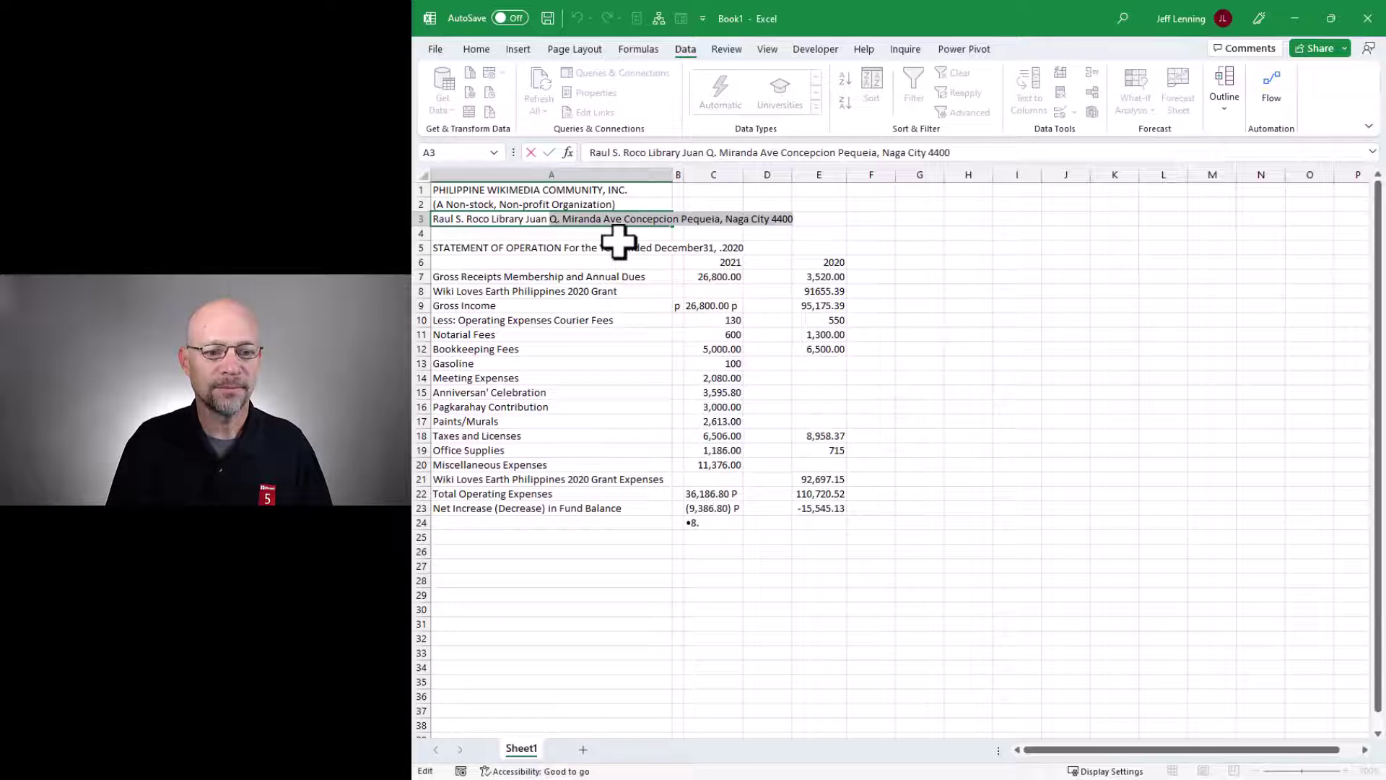
key(ctrl+x)
key(Return)
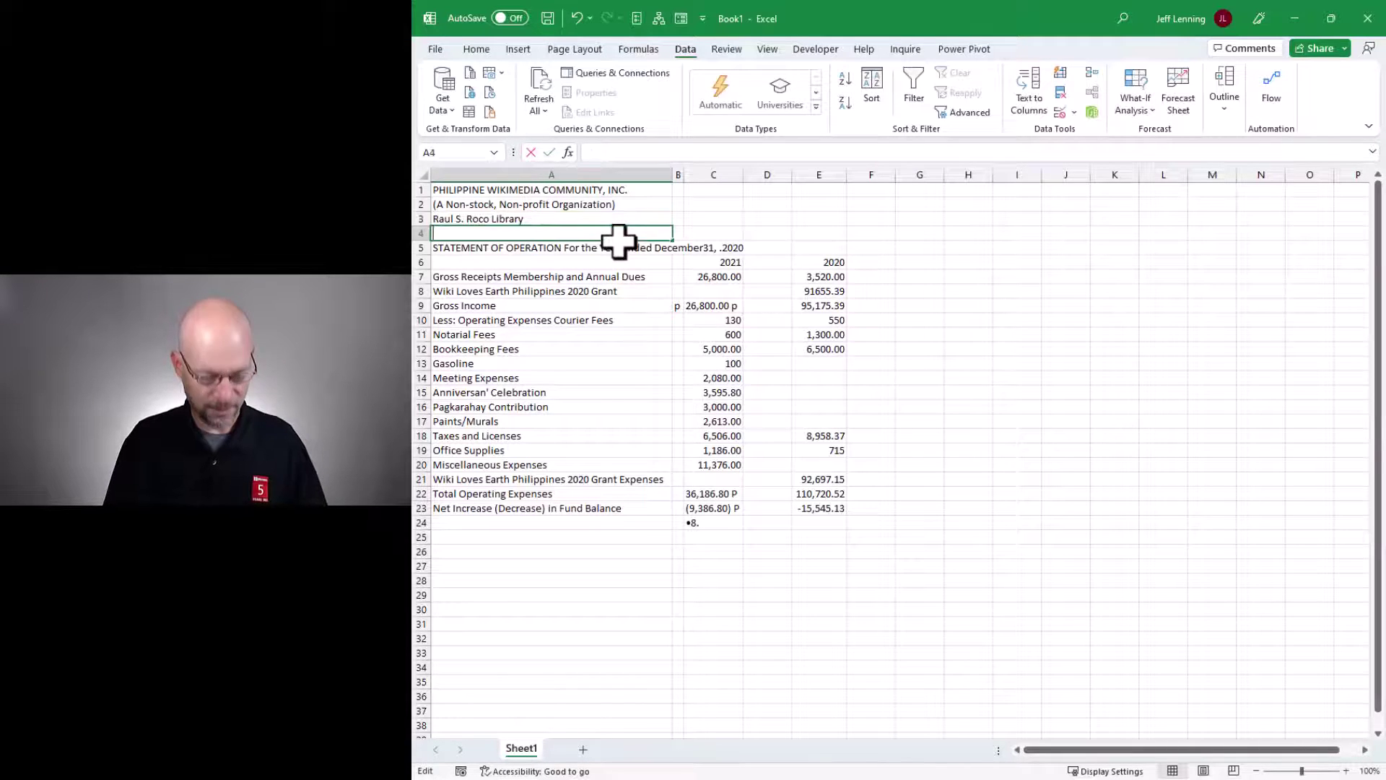
key(ctrl+v)
key(Return)
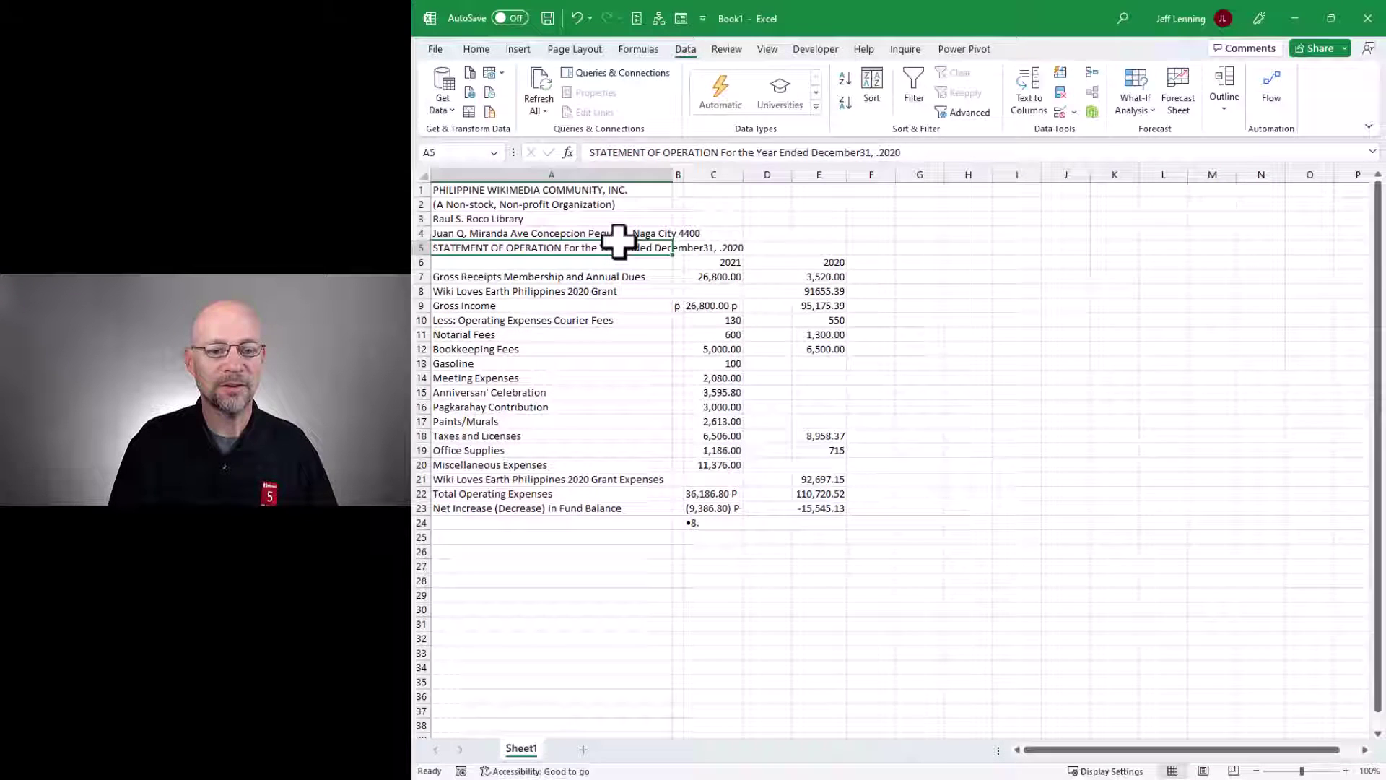
Insert a blank row above the statement title and correct the title's ', .2020' year.
key(ctrl+shift+plus)
key(Down)
key(F2)
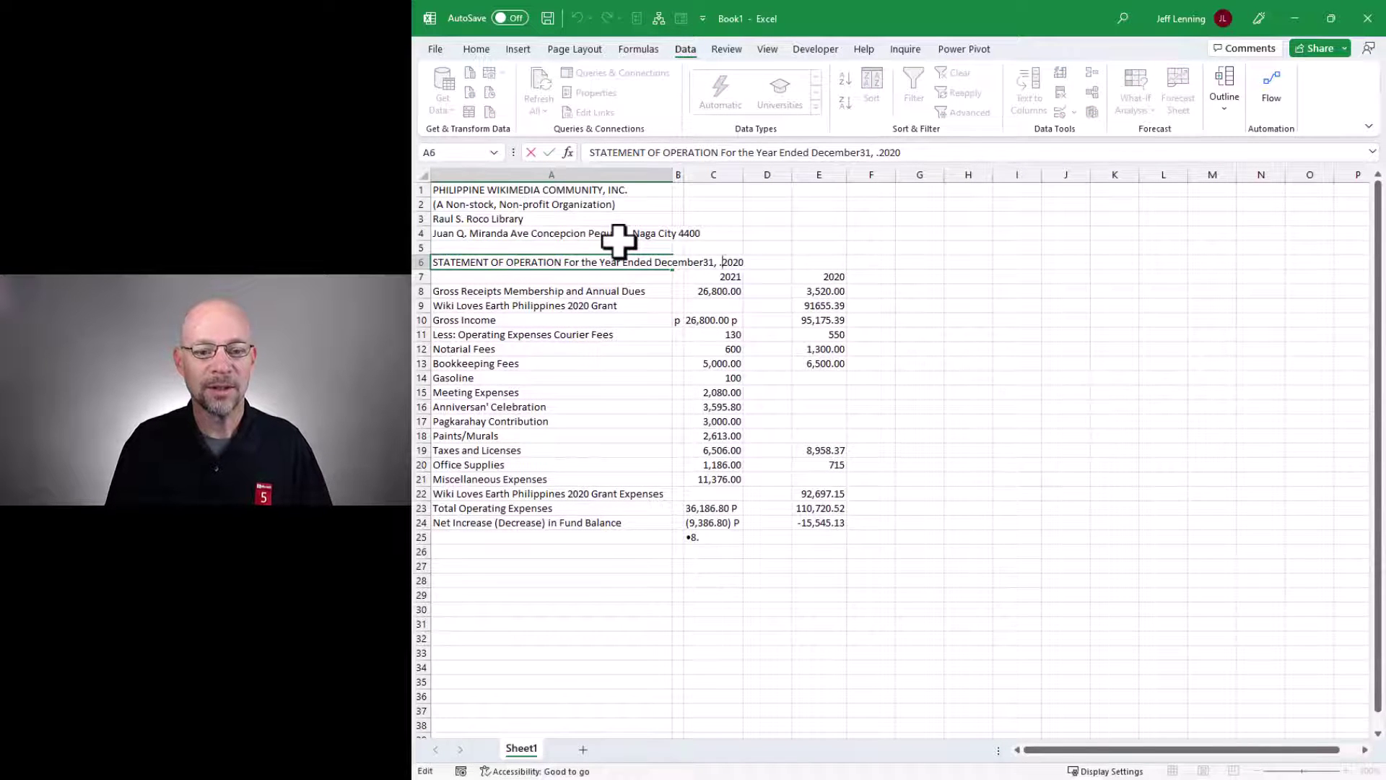
key(Return)
Delete the stray p beside Gross Income and the stray •8. entry below the table.
key(Down)
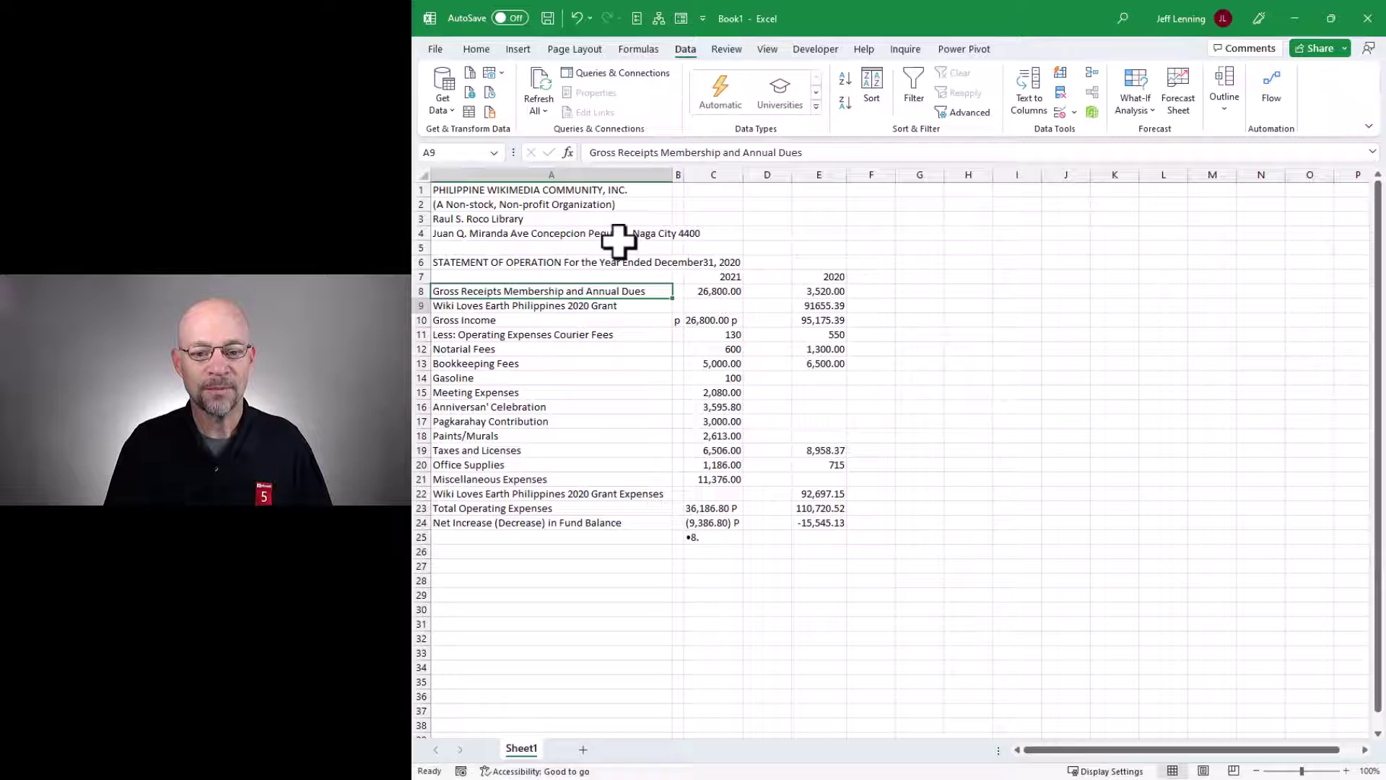
key(Down)
key(Down)
key(Right)
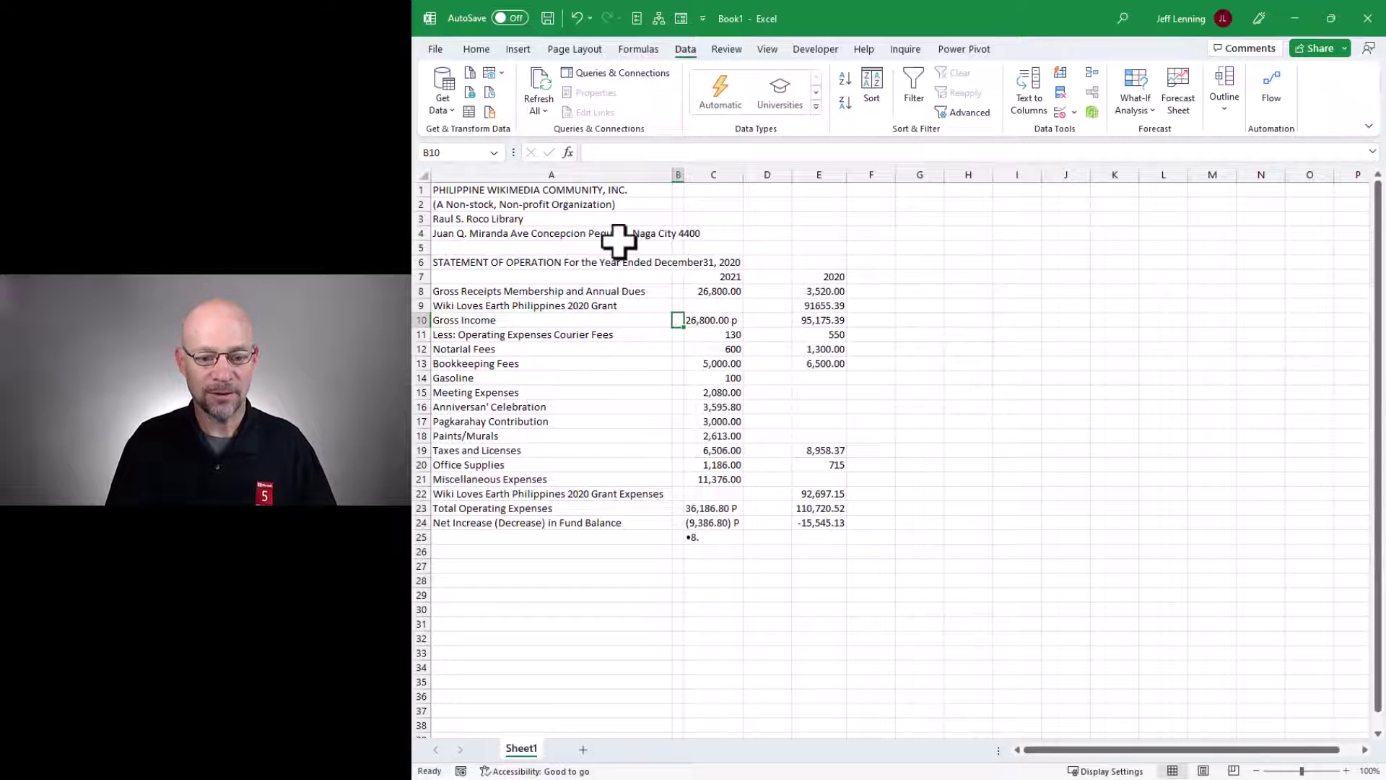
key(Down)
key(Down)
key(Down)
key(Down)
key(Down)
key(Down)
key(Down)
key(Down)
key(Down)
key(Down)
key(Down)
key(Down)
key(Down)
key(Down)
key(Down)
key(Down)
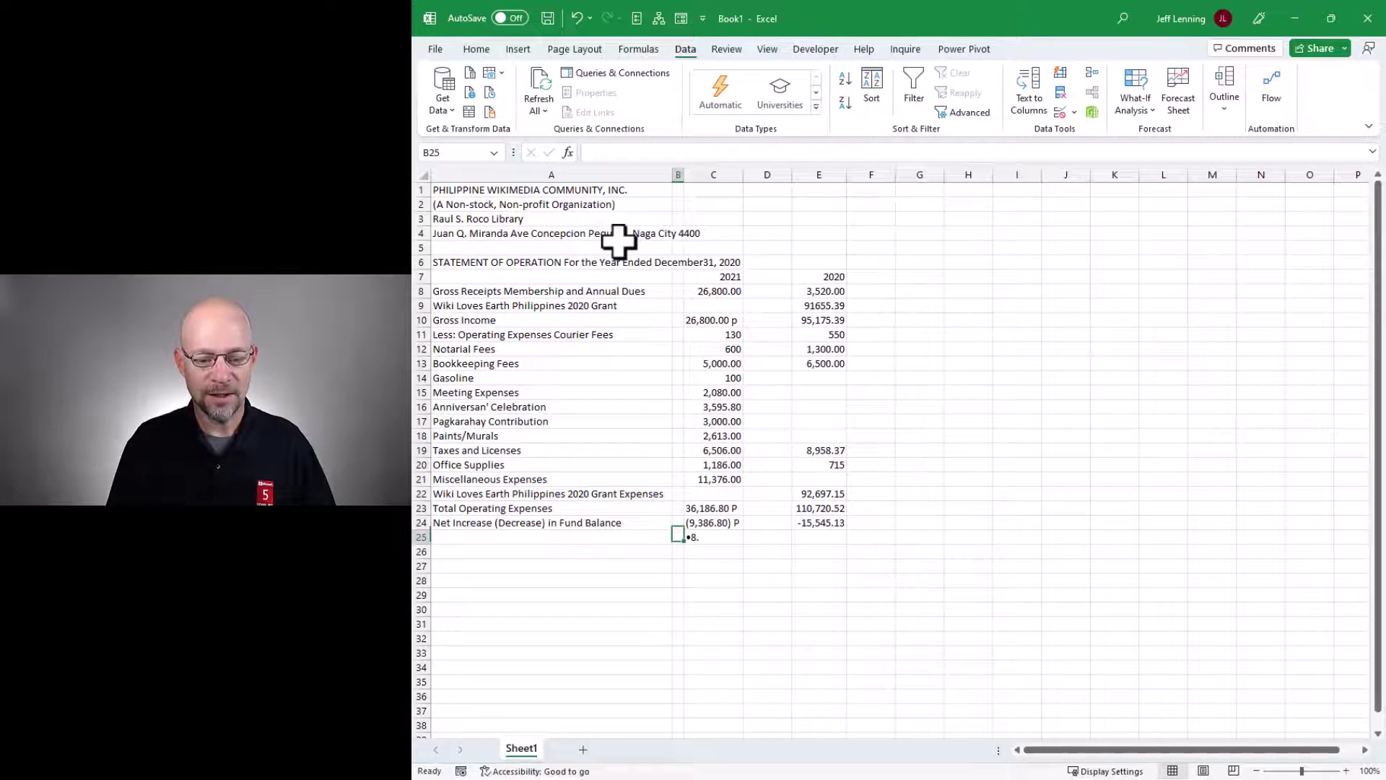
key(Up)
key(shift+space)
key(ctrl+minus)
Remove the trailing P's so the 2021 totals read 36,186.80 and -9,386.80.
key(Up)
key(Up)
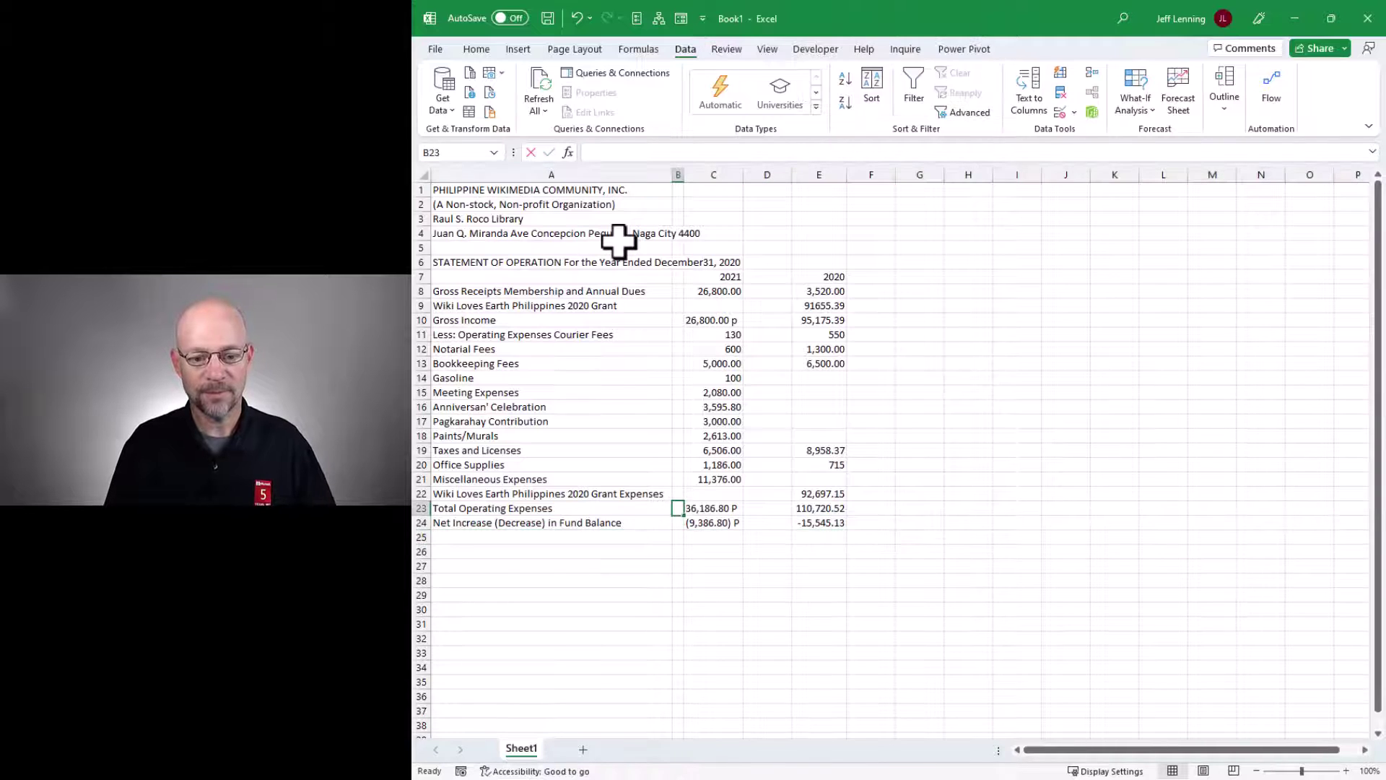
key(F2)
key(Escape)
key(Right)
key(F2)
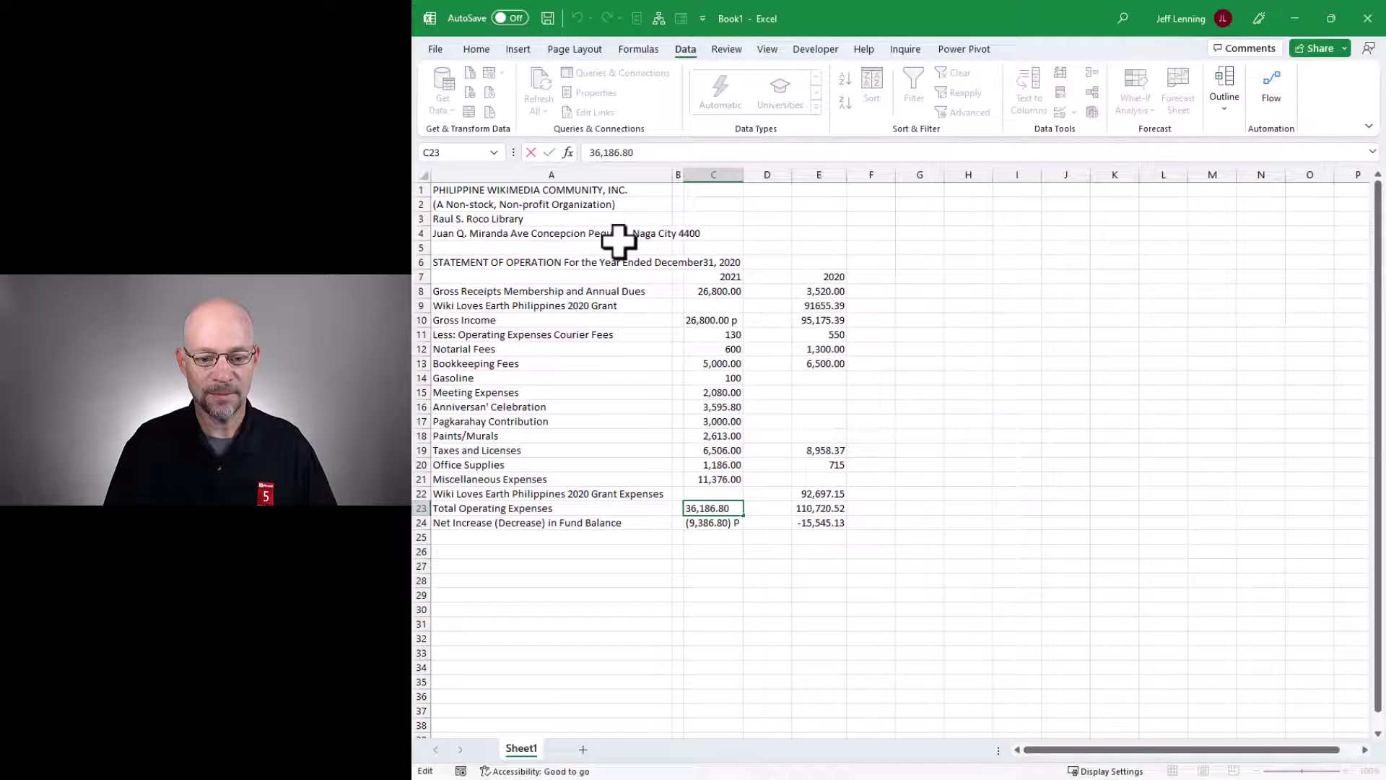
key(Return)
key(F2)
key(Return)
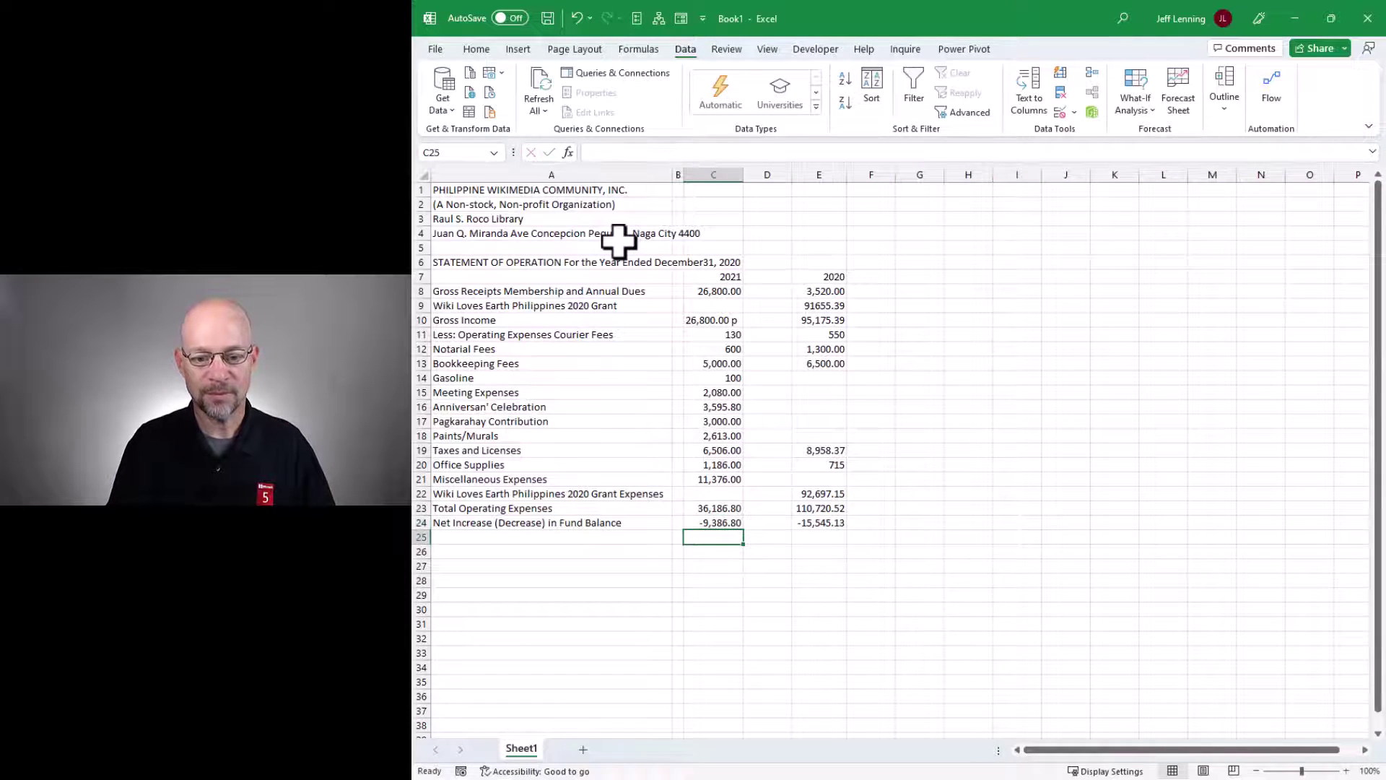
Format the 2021 and 2020 amounts as Number with two decimals and thousands separators.
drag(715, 293, 805, 533)
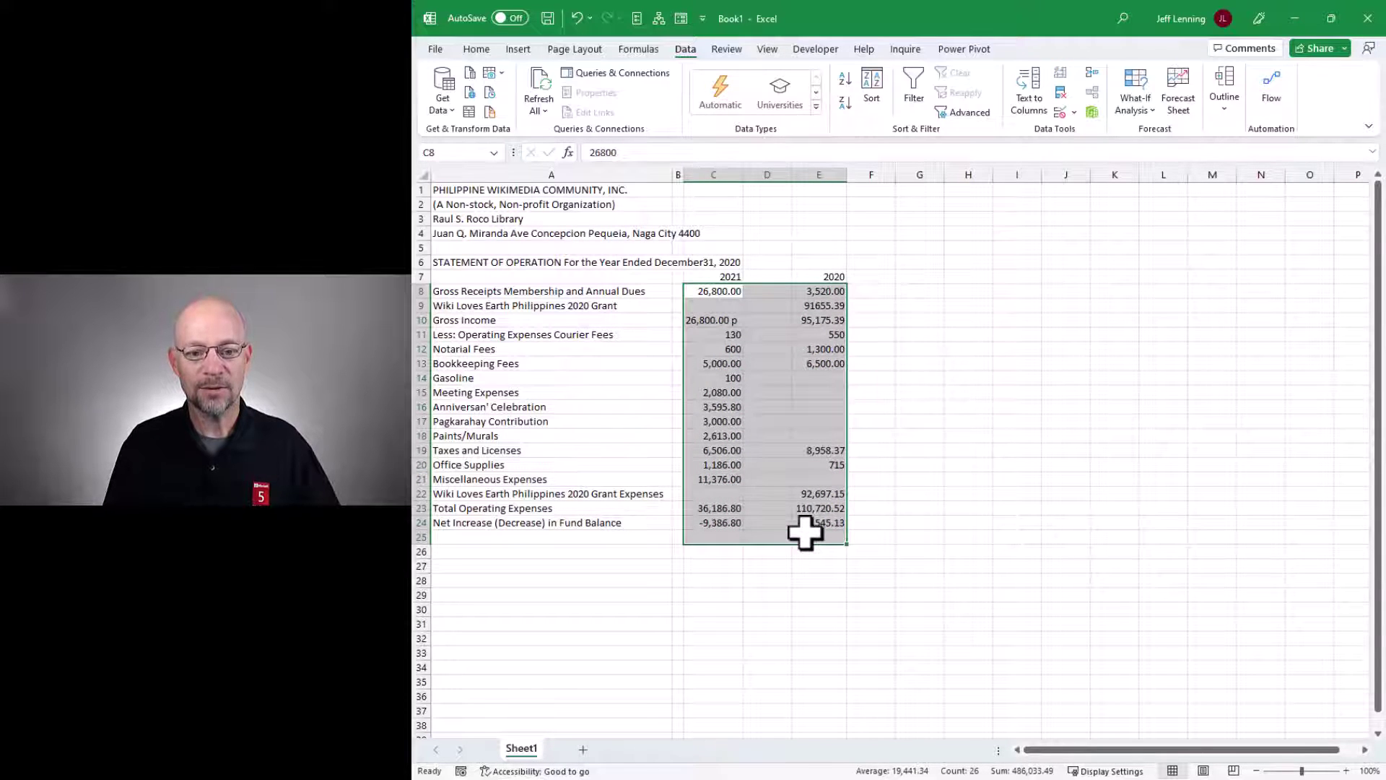
key(ctrl+1)
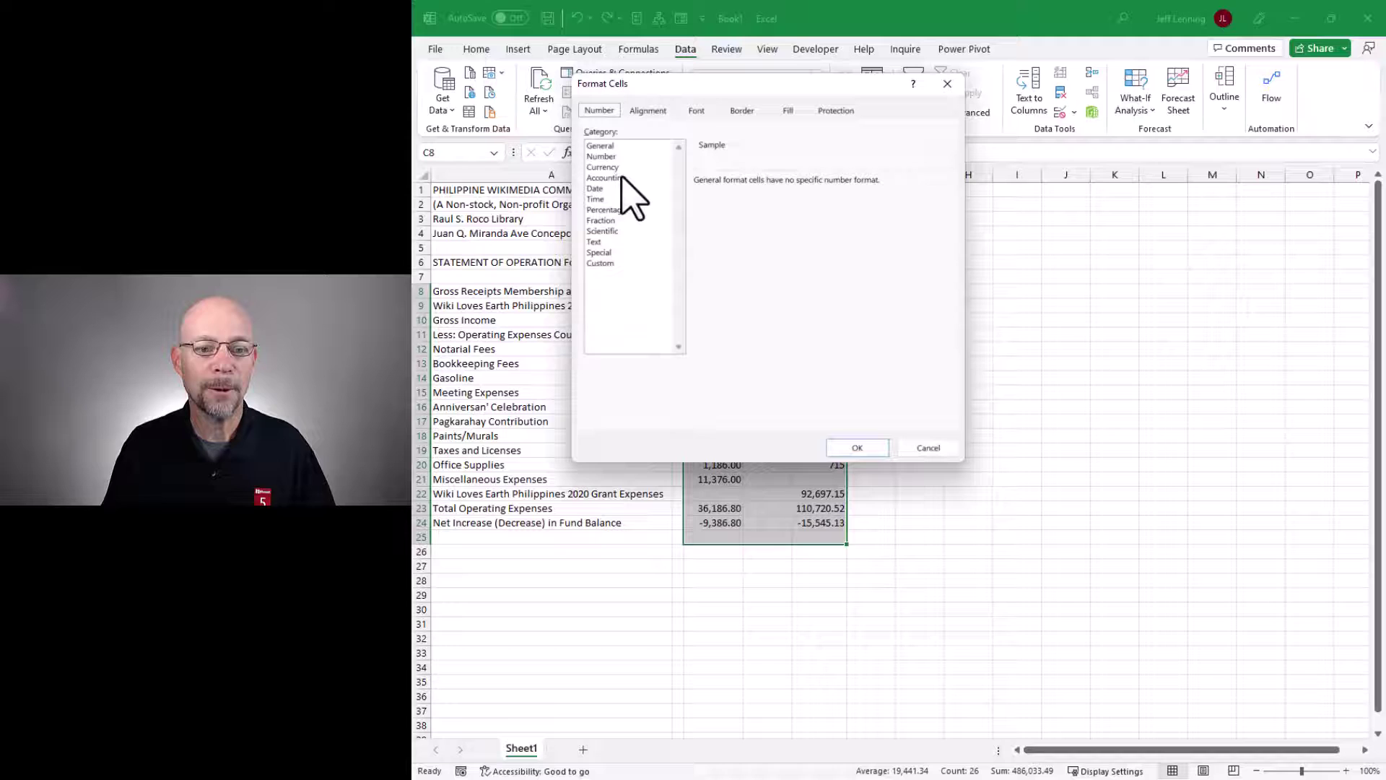
click(620, 156)
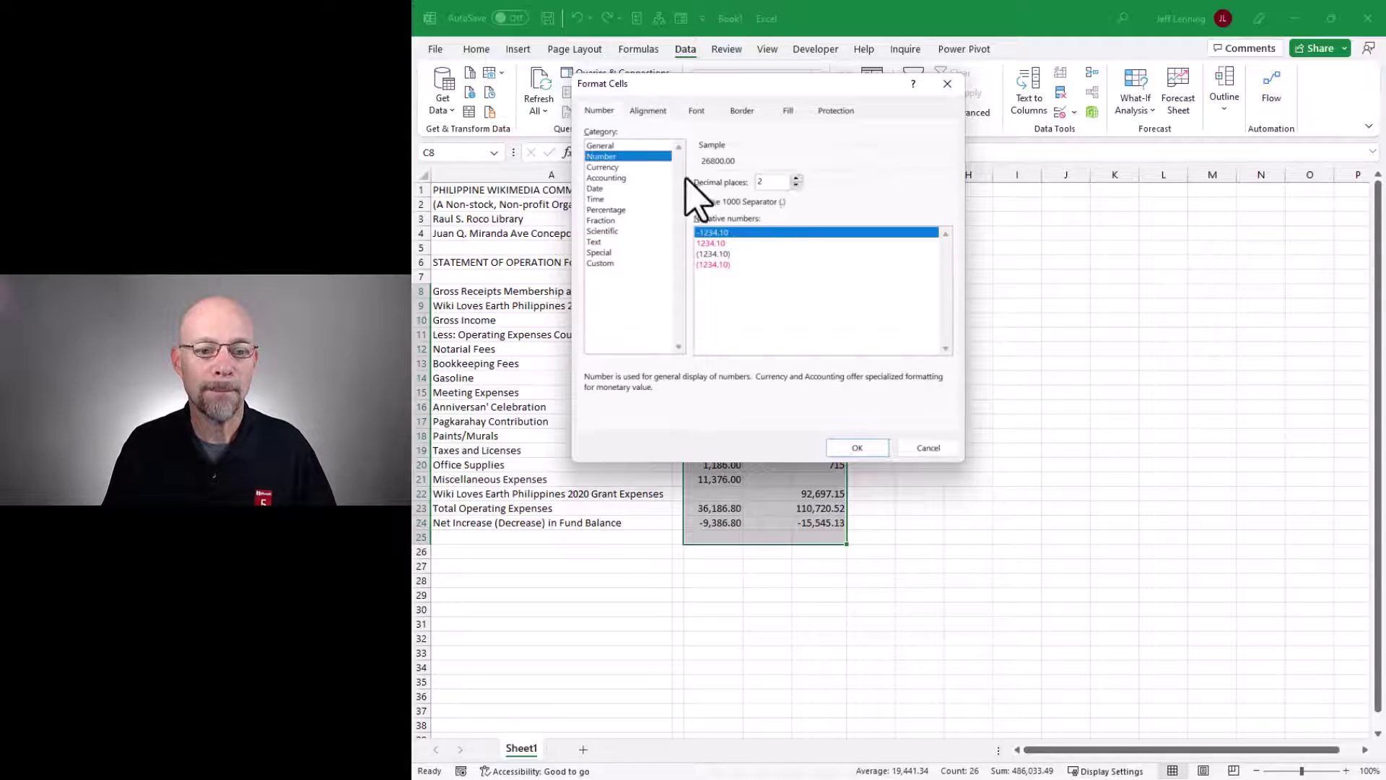
click(858, 448)
Remove the stray p so the Gross Income 2021 amount reads 26,800.00.
click(718, 321)
key(F2)
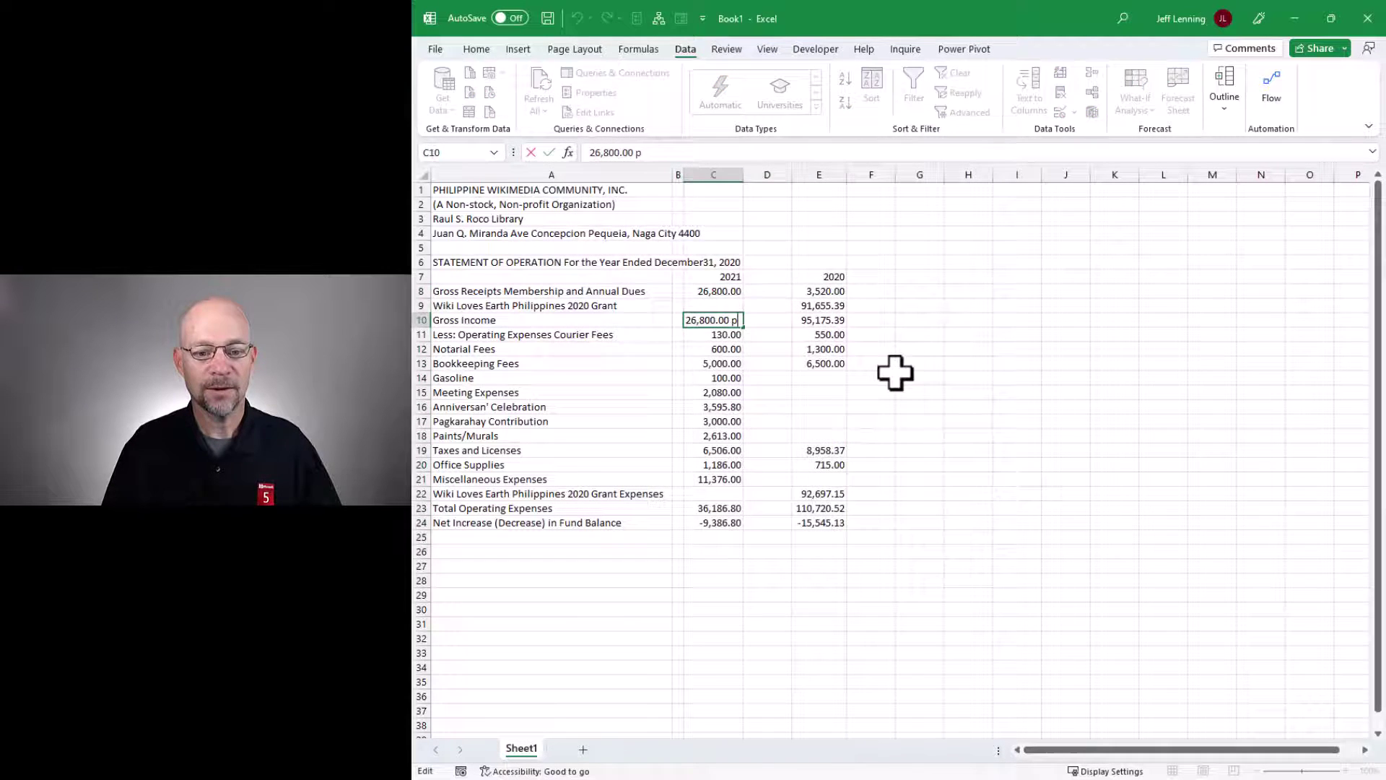
key(Return)
key(Up)
key(Up)
key(Up)
key(Down)
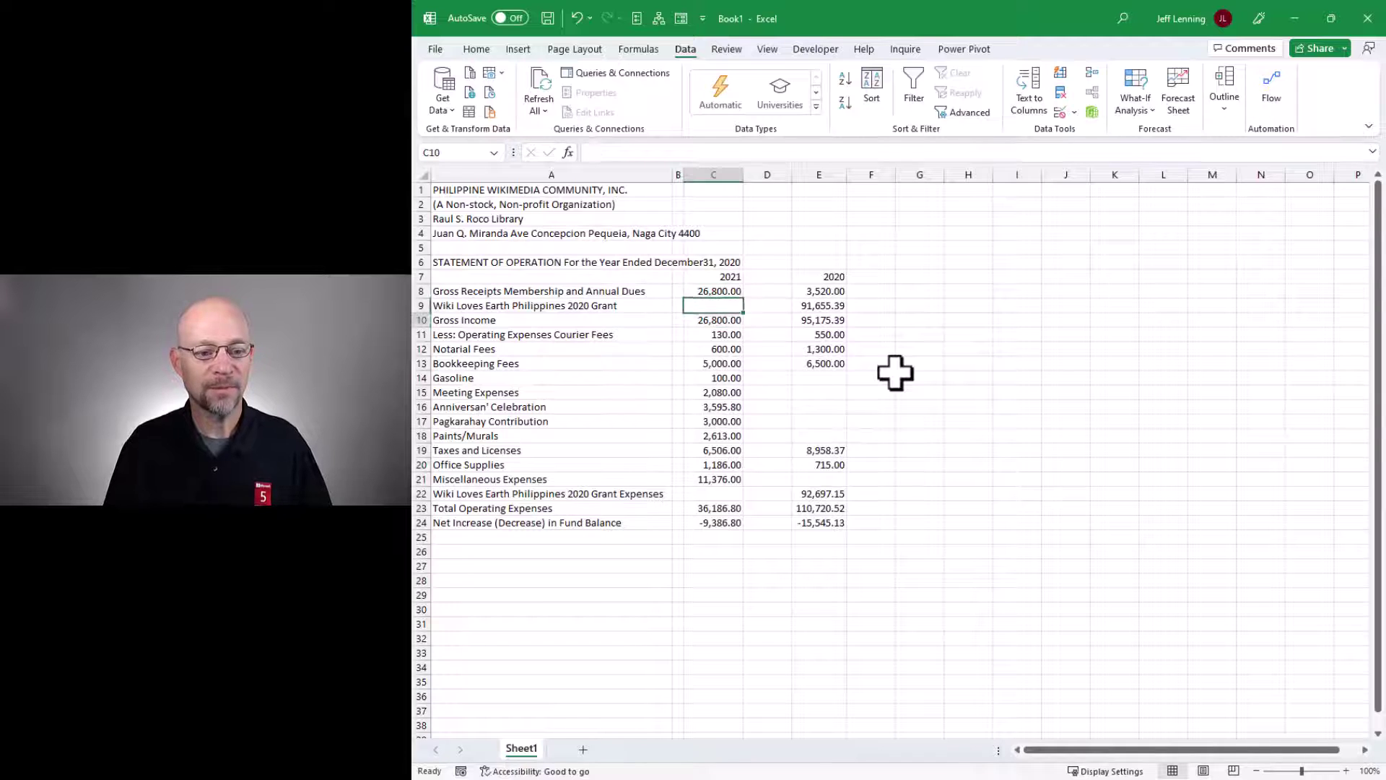
key(Down)
key(Left)
key(Left)
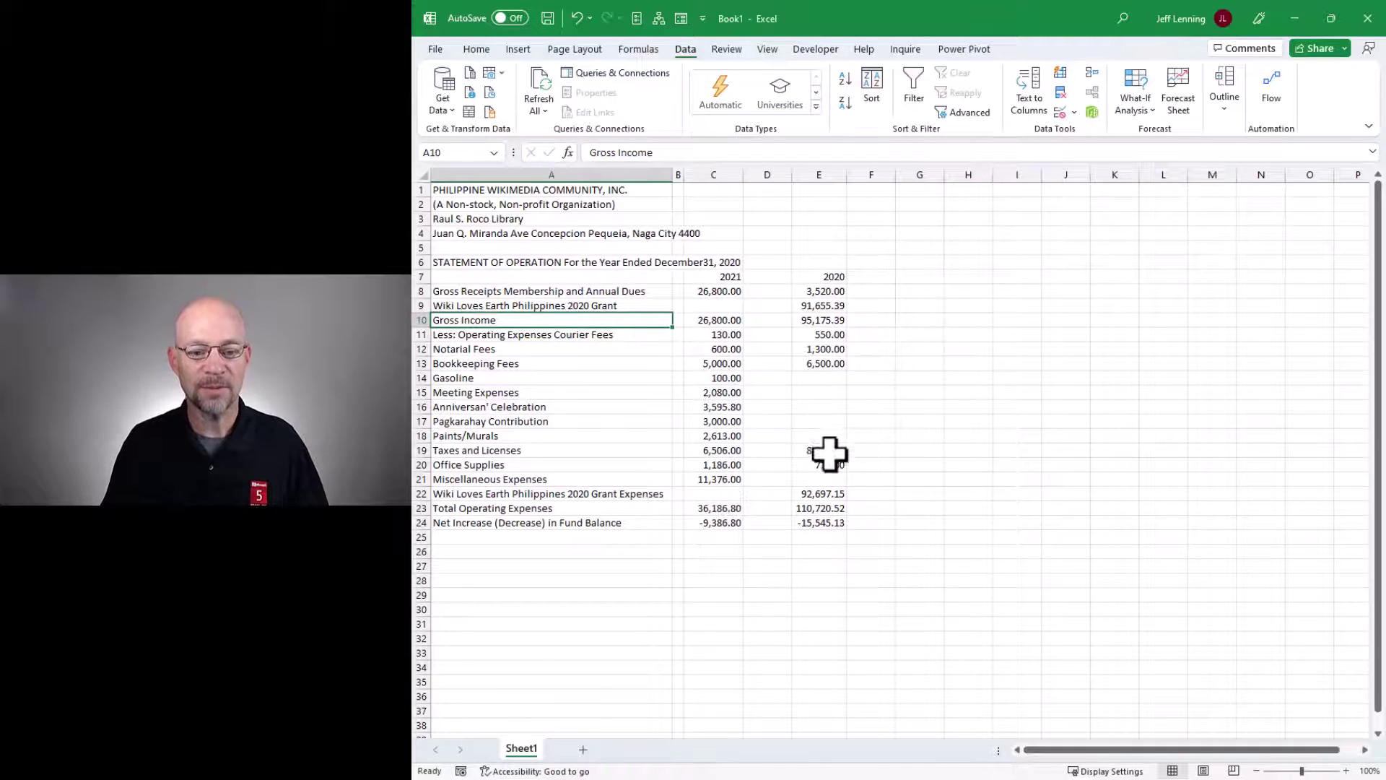
click(932, 462)
Insert a blank row above the 2021/2020 year headings.
click(536, 277)
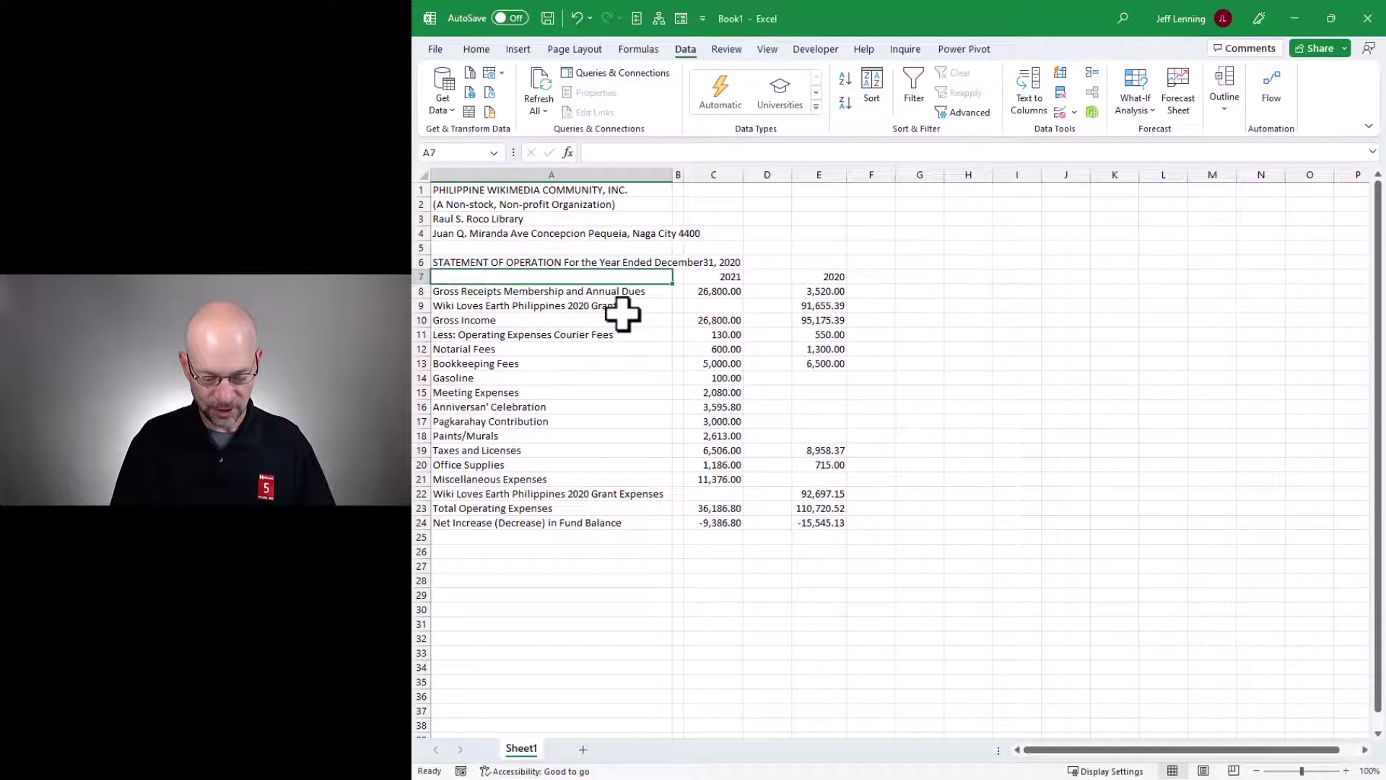
key(alt+h)
key(i)
key(r)
drag(578, 306, 828, 534)
click(921, 494)
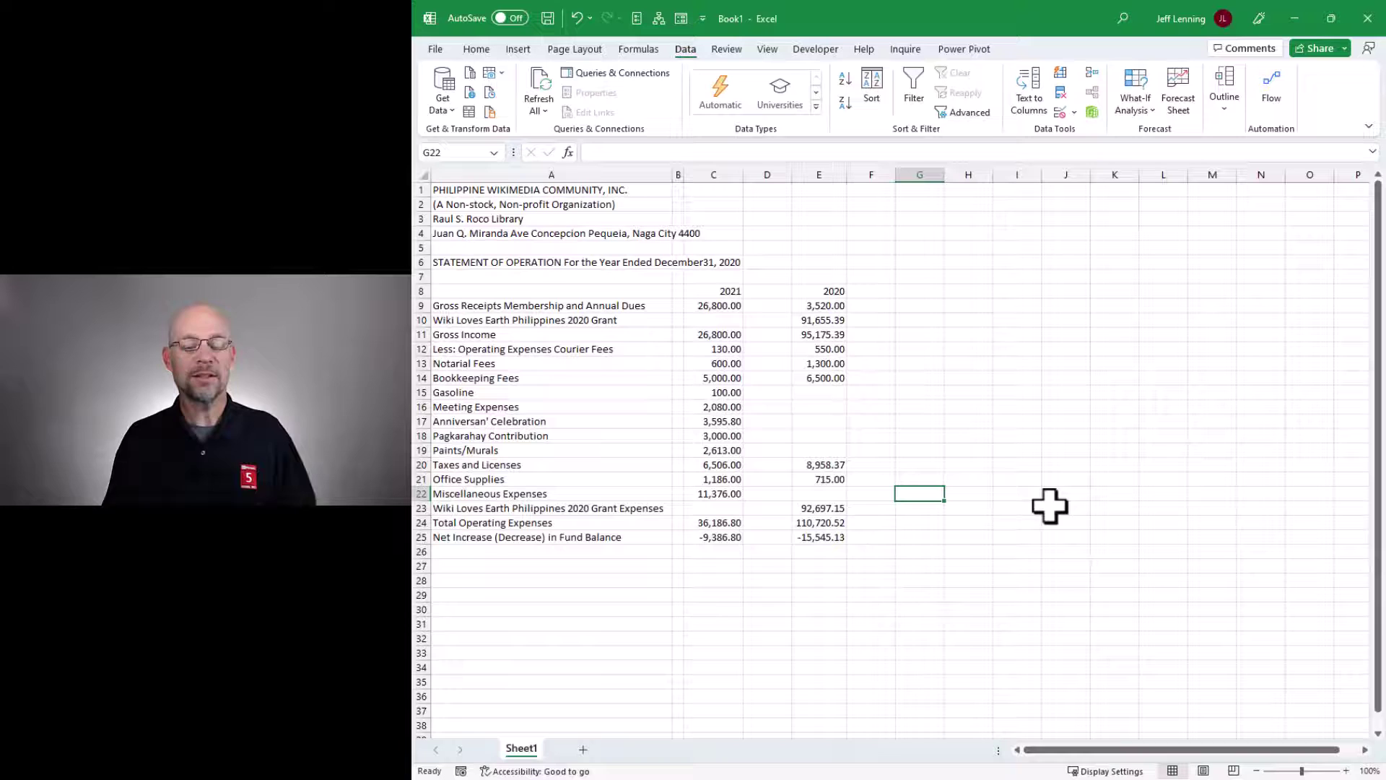